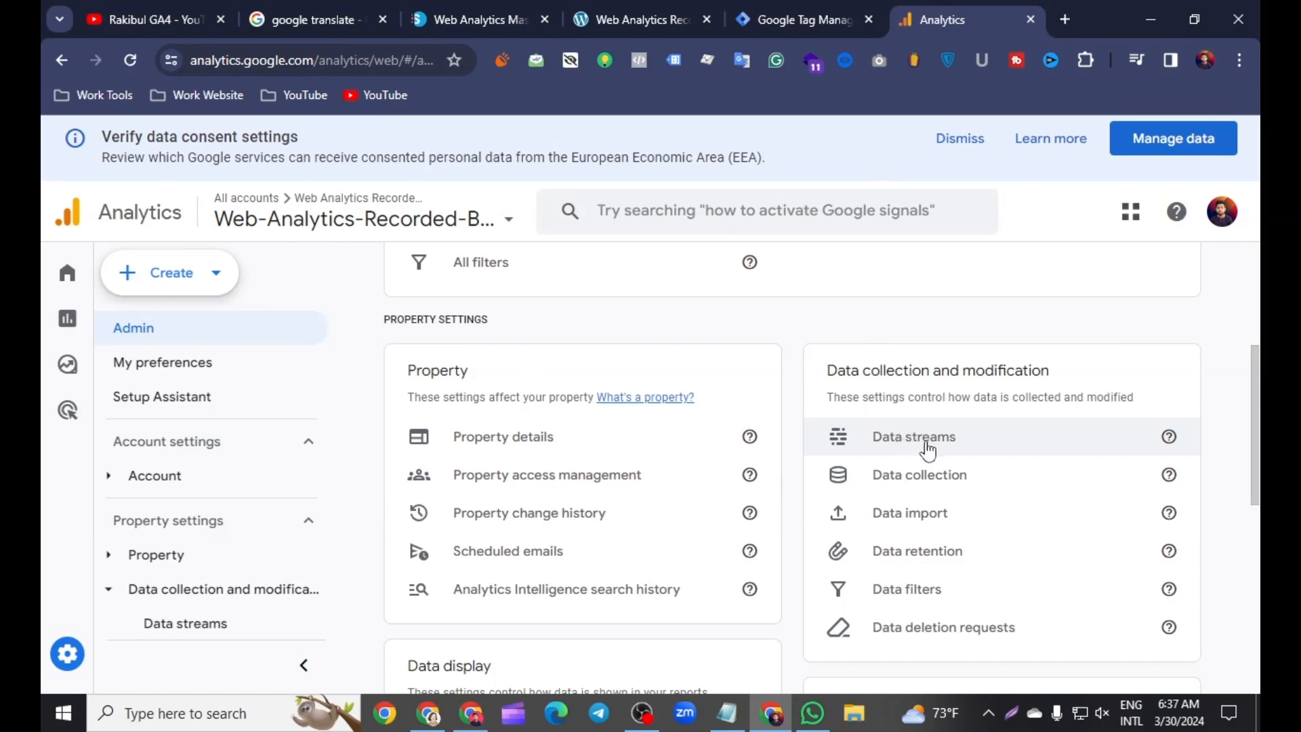
# Step: Open the Web-Analytics-Recorded-Batch-01 web data stream and copy its measurement ID
pyautogui.click(929, 450)
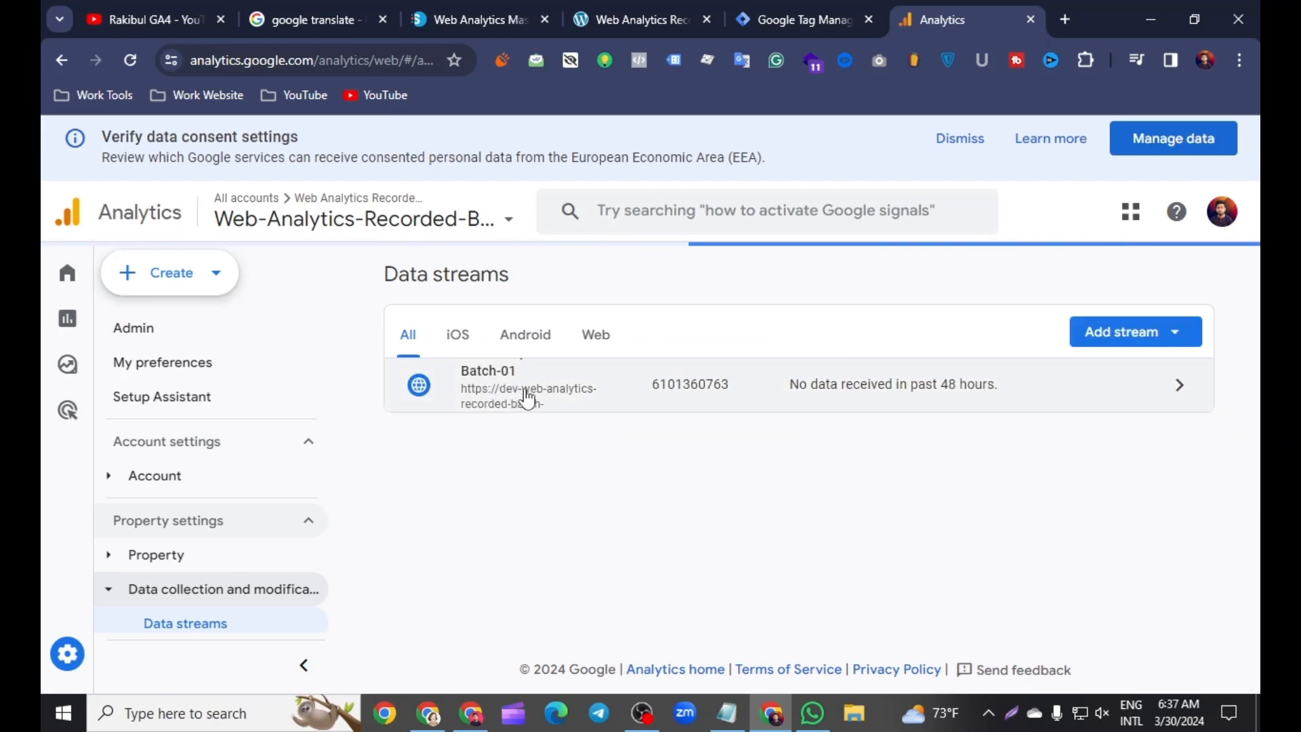
pyautogui.click(524, 400)
pyautogui.scroll(-3, 440, 360)
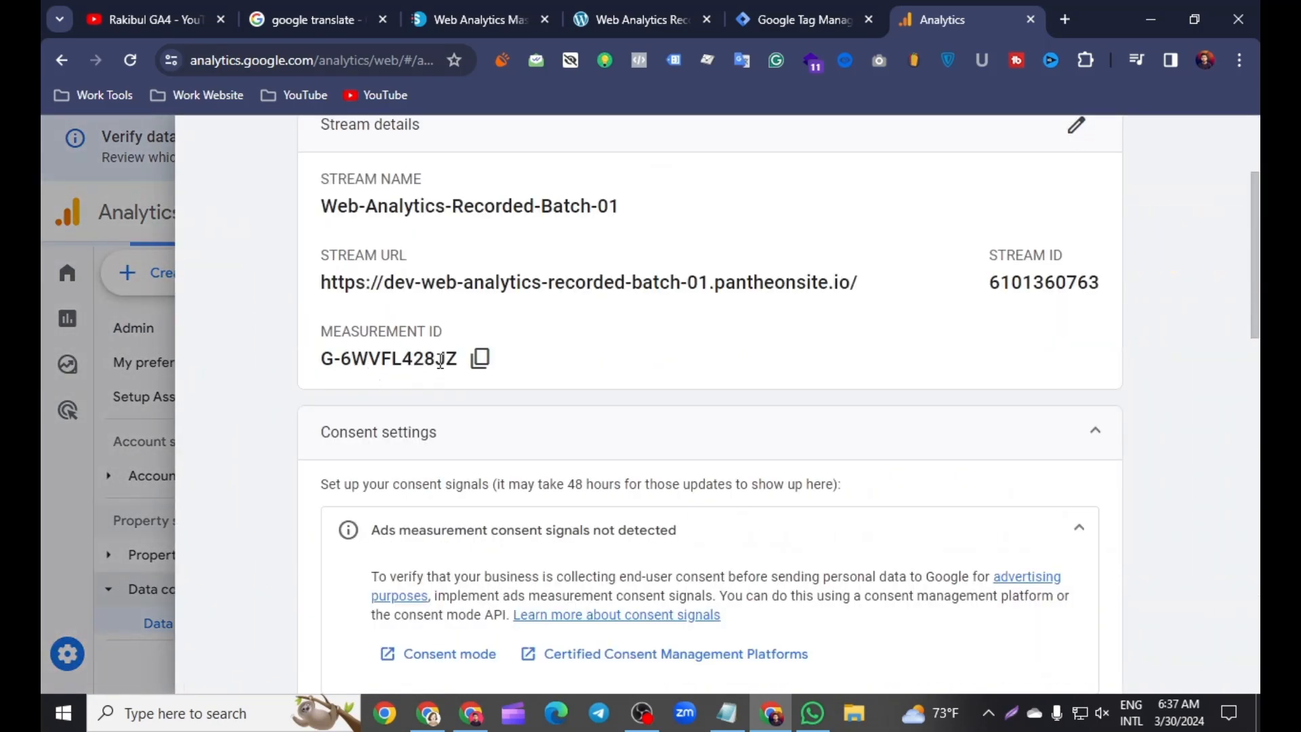
pyautogui.click(480, 358)
# Step: Switch to Tag Manager, paste the copied measurement ID as the Google Tag's Tag ID, and assign the All Pages trigger
pyautogui.click(797, 20)
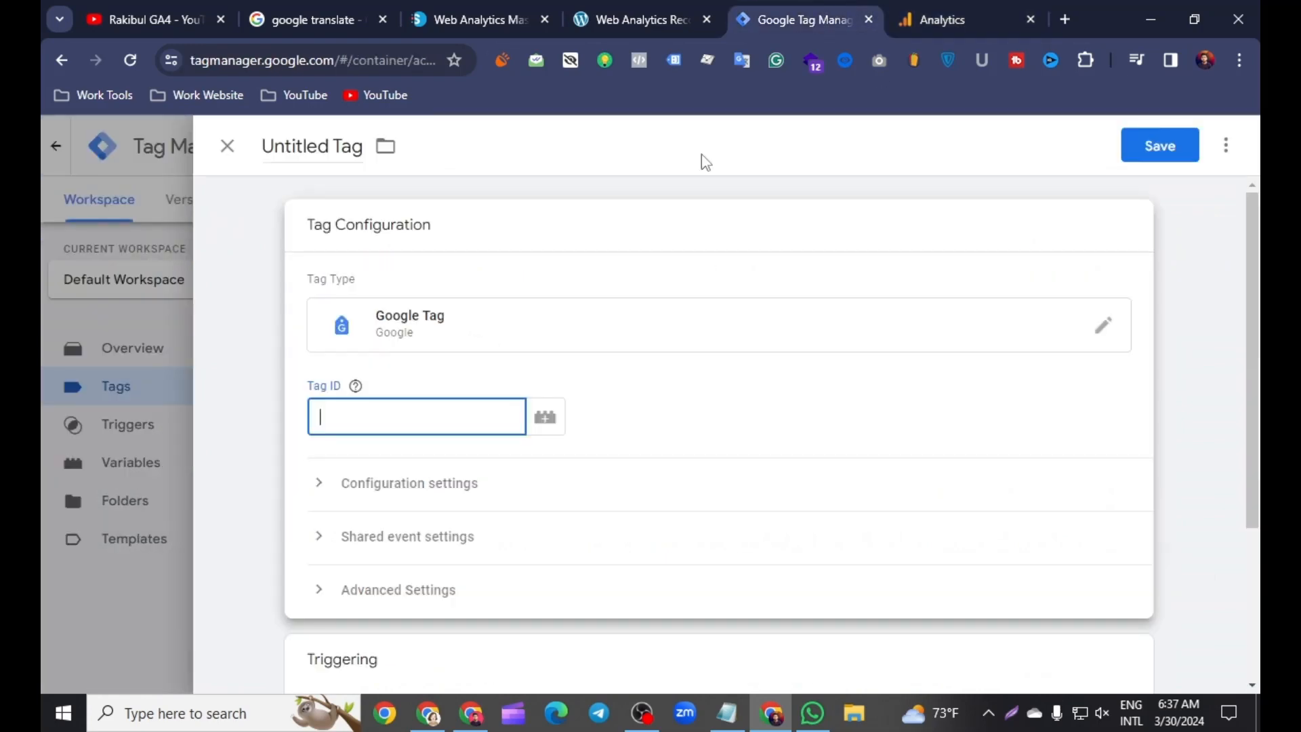
pyautogui.rightClick(338, 417)
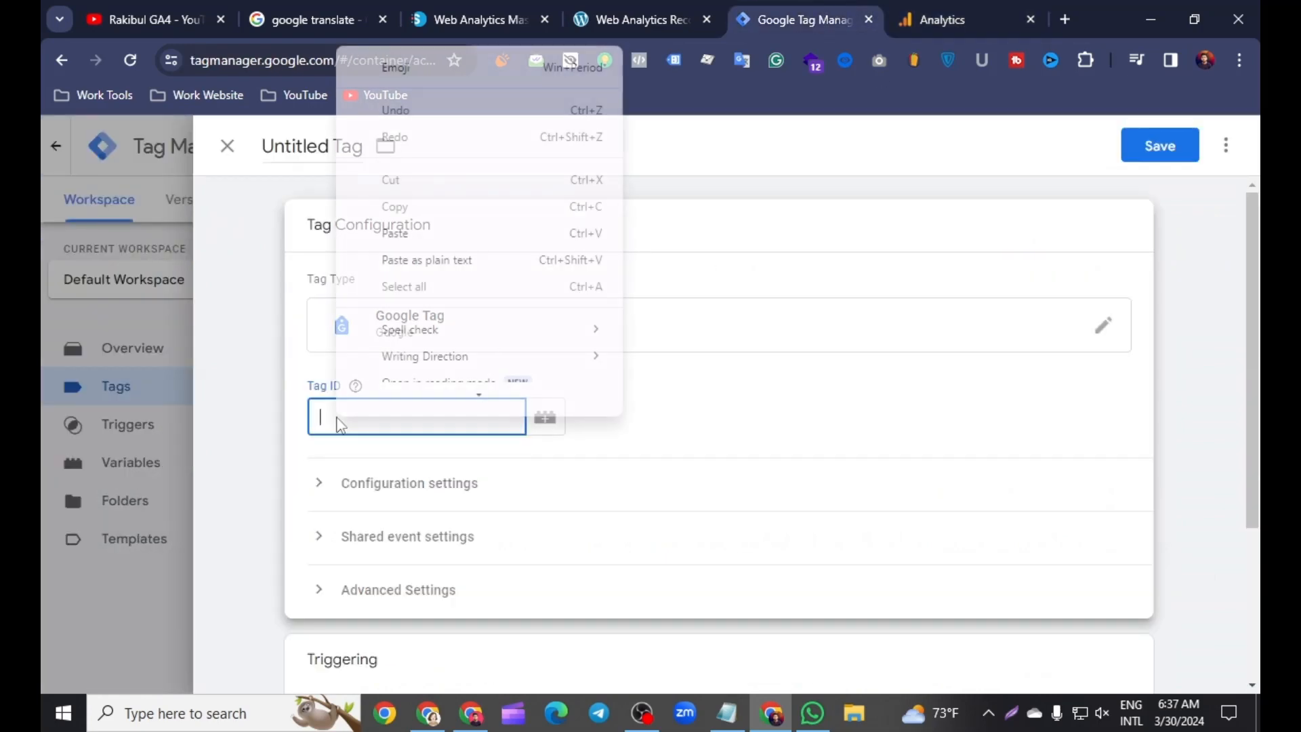
pyautogui.click(395, 247)
pyautogui.scroll(-1, 442, 389)
pyautogui.click(254, 407)
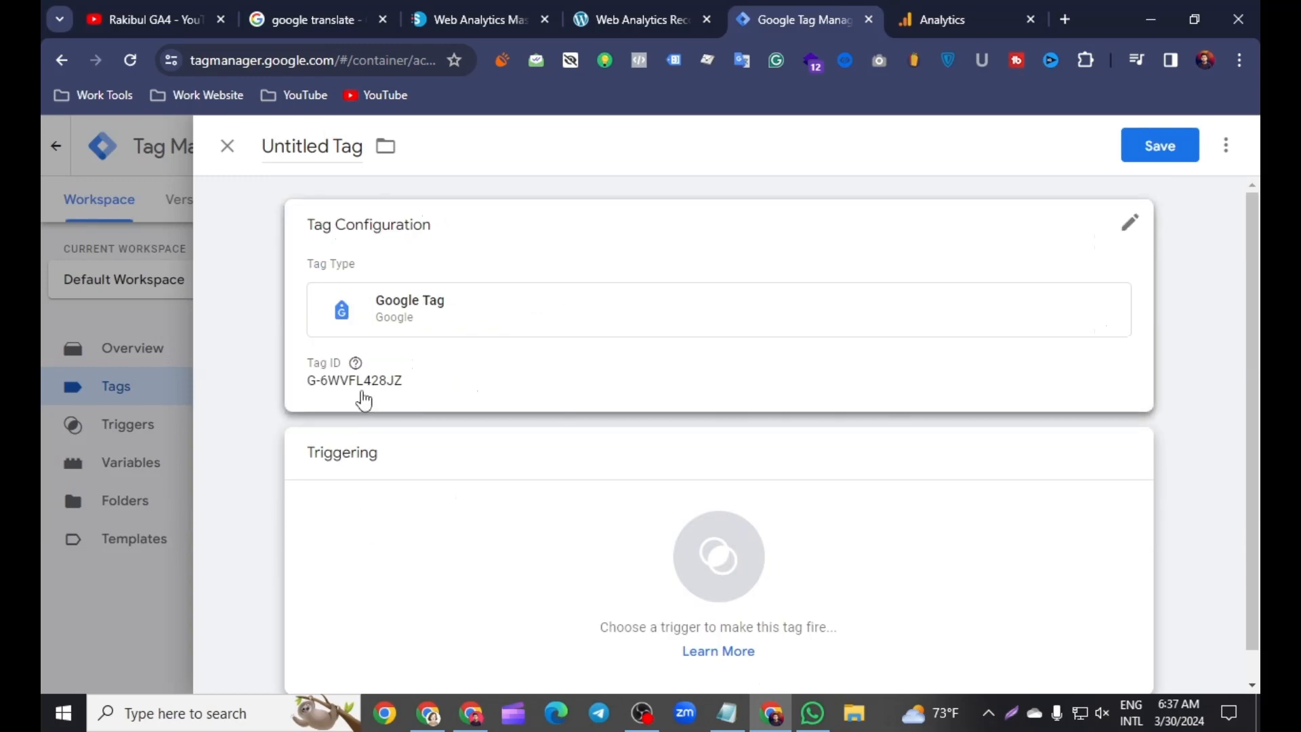
pyautogui.click(715, 560)
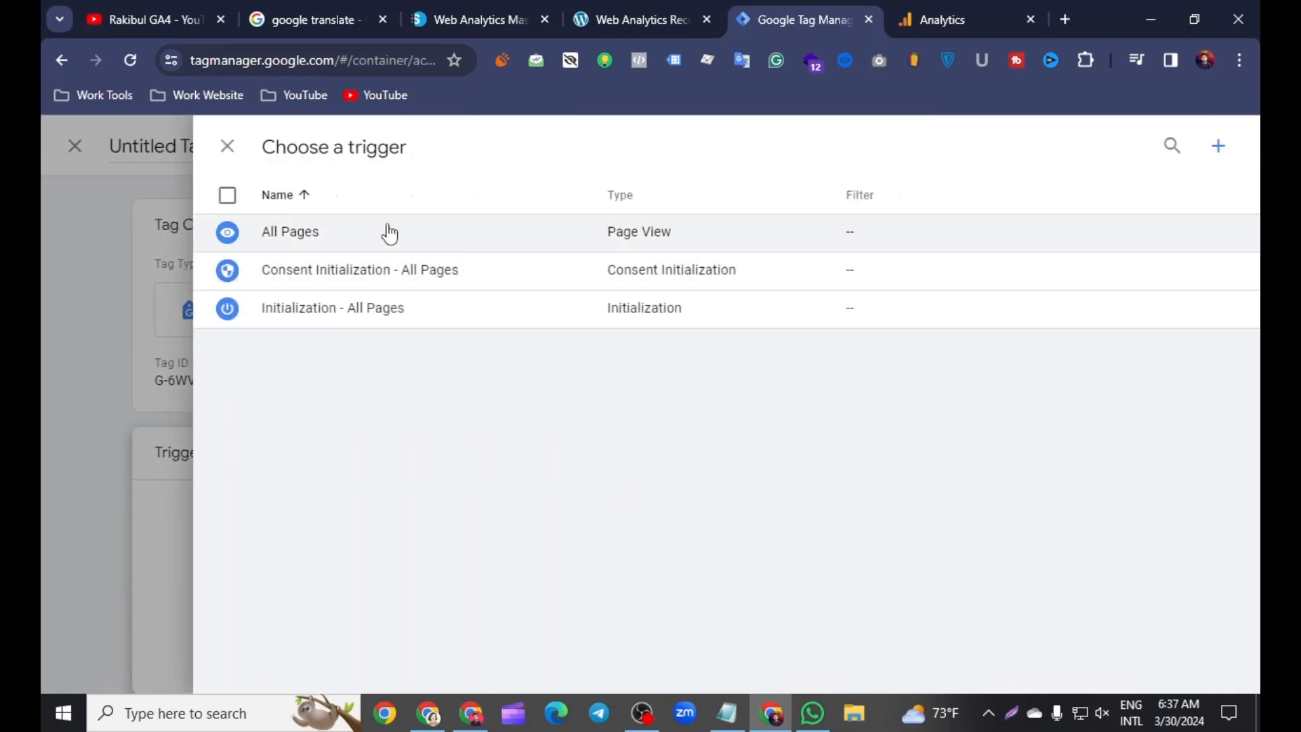
pyautogui.click(389, 233)
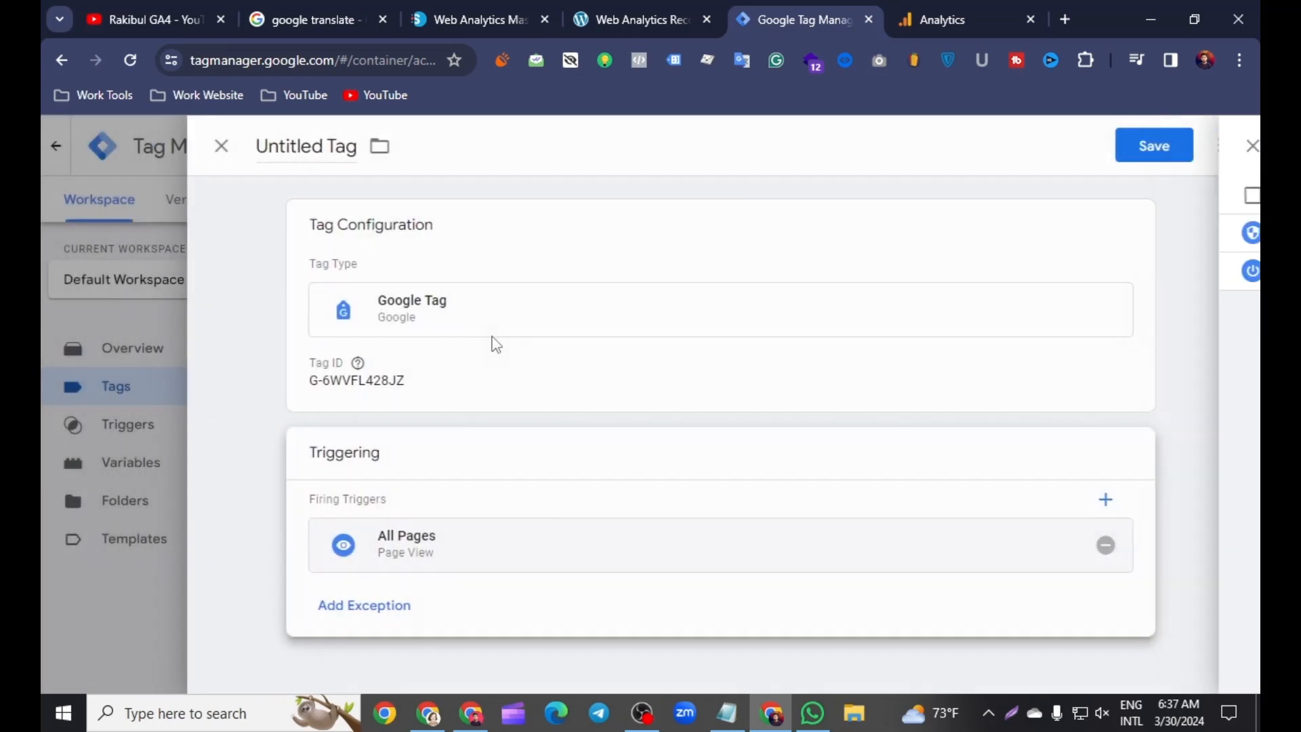
# Step: Name the tag "GA4 Base Code - Tag" and save it
pyautogui.click(331, 146)
pyautogui.press('BackSpace')
pyautogui.press('BackSpace')
pyautogui.press('BackSpace')
pyautogui.press('BackSpace')
pyautogui.press('BackSpace')
pyautogui.press('BackSpace')
pyautogui.press('BackSpace')
pyautogui.press('BackSpace')
pyautogui.press('BackSpace')
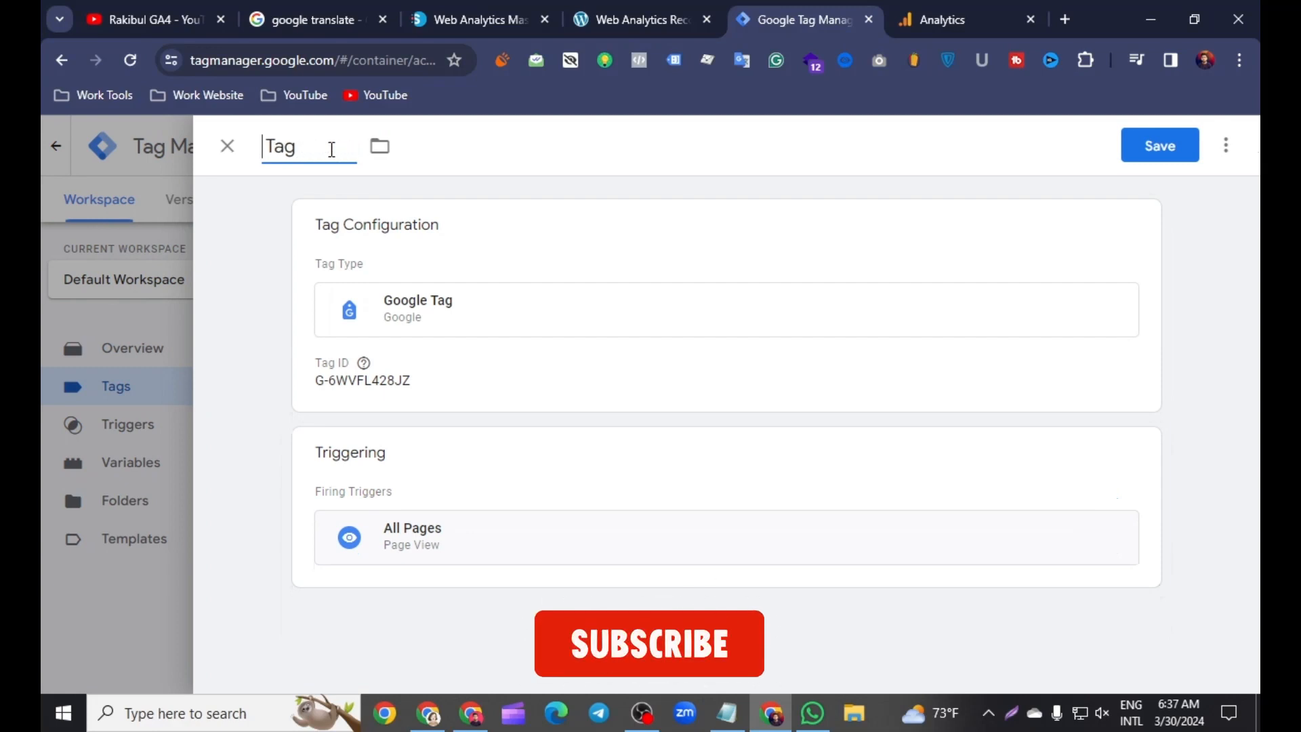
pyautogui.write('GA')
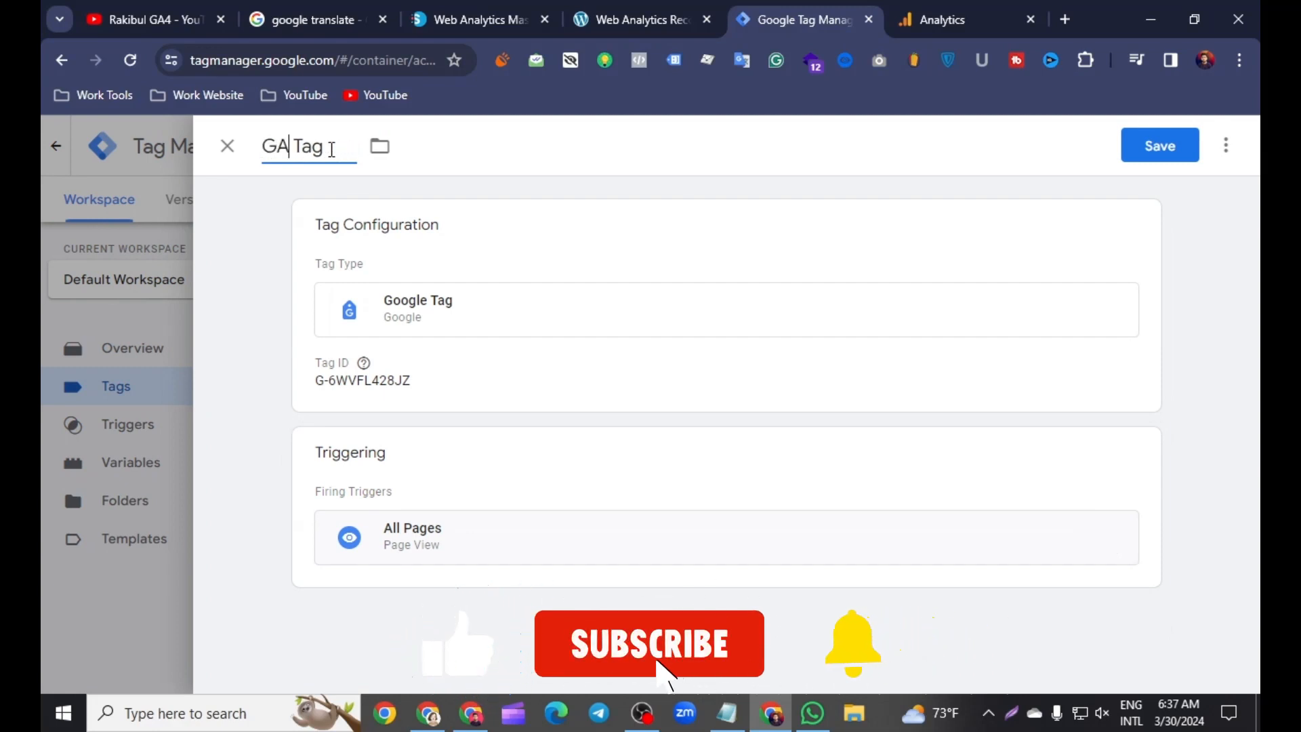
pyautogui.write('4 B')
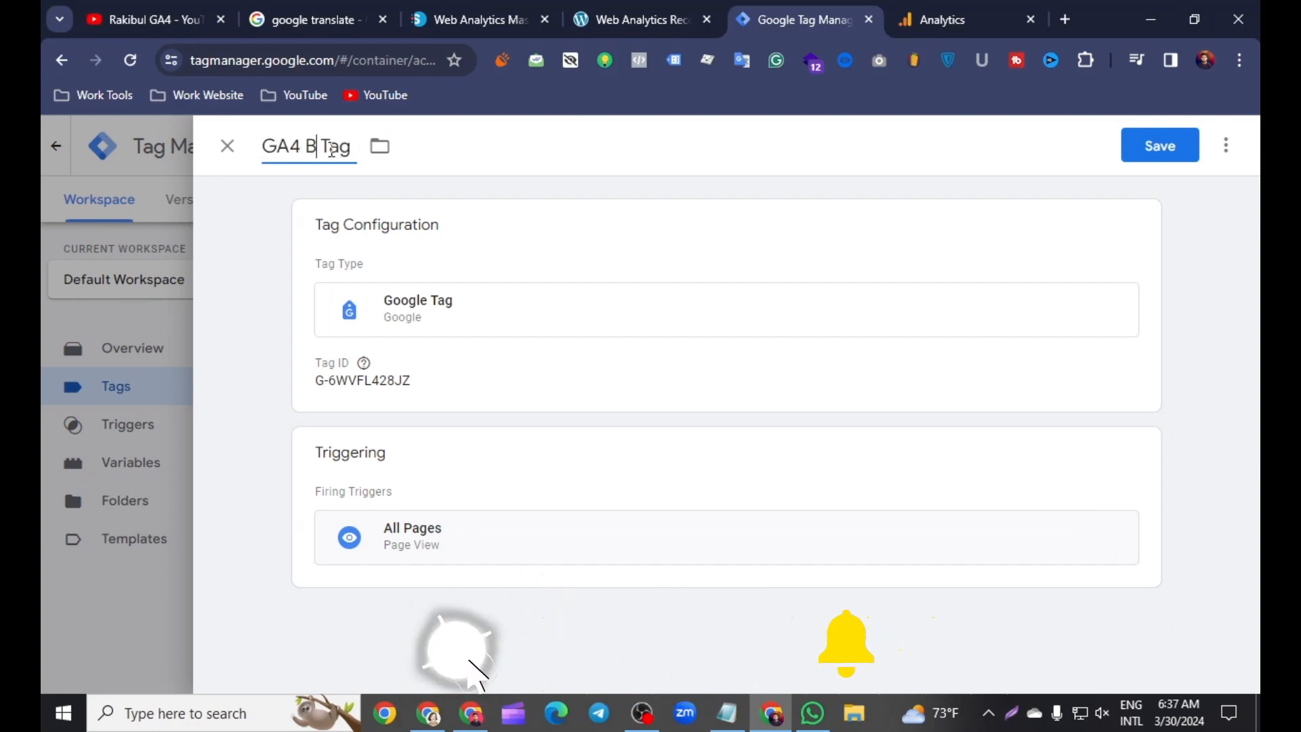
pyautogui.write('as')
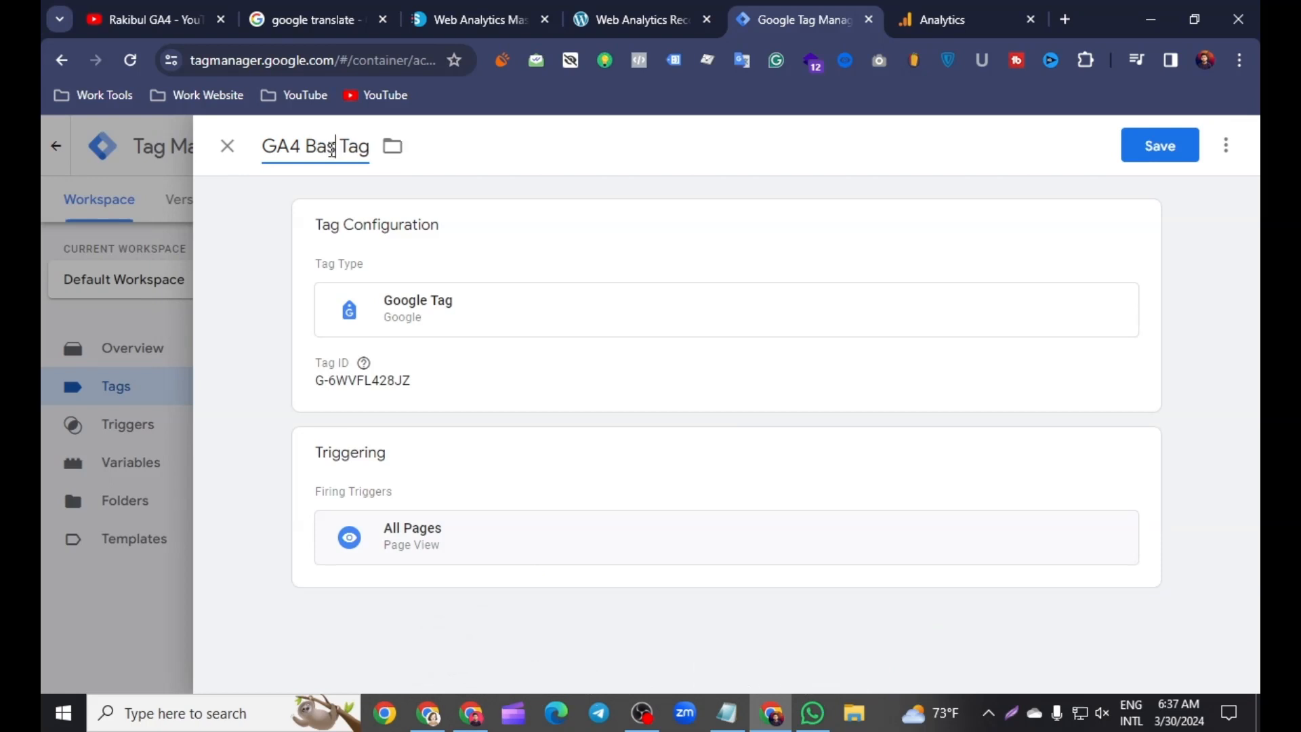
pyautogui.write('e ')
pyautogui.write('Code ')
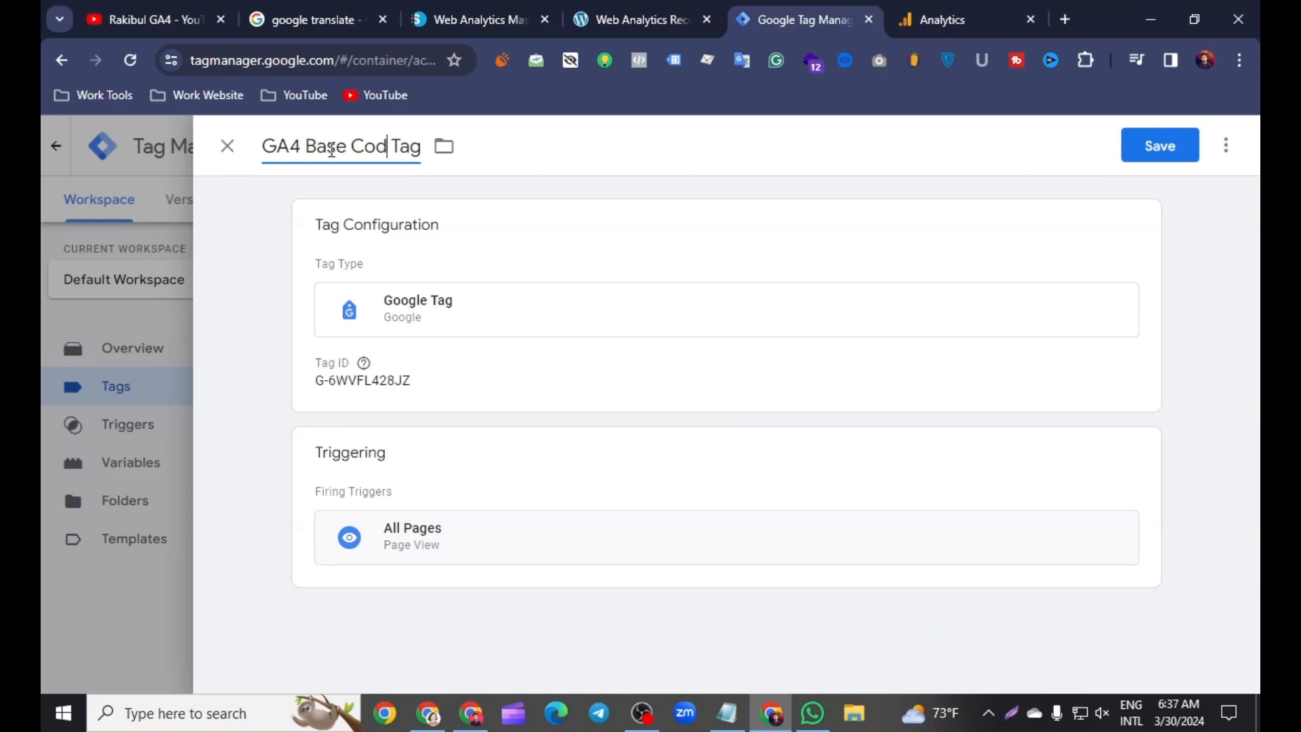
pyautogui.write('-')
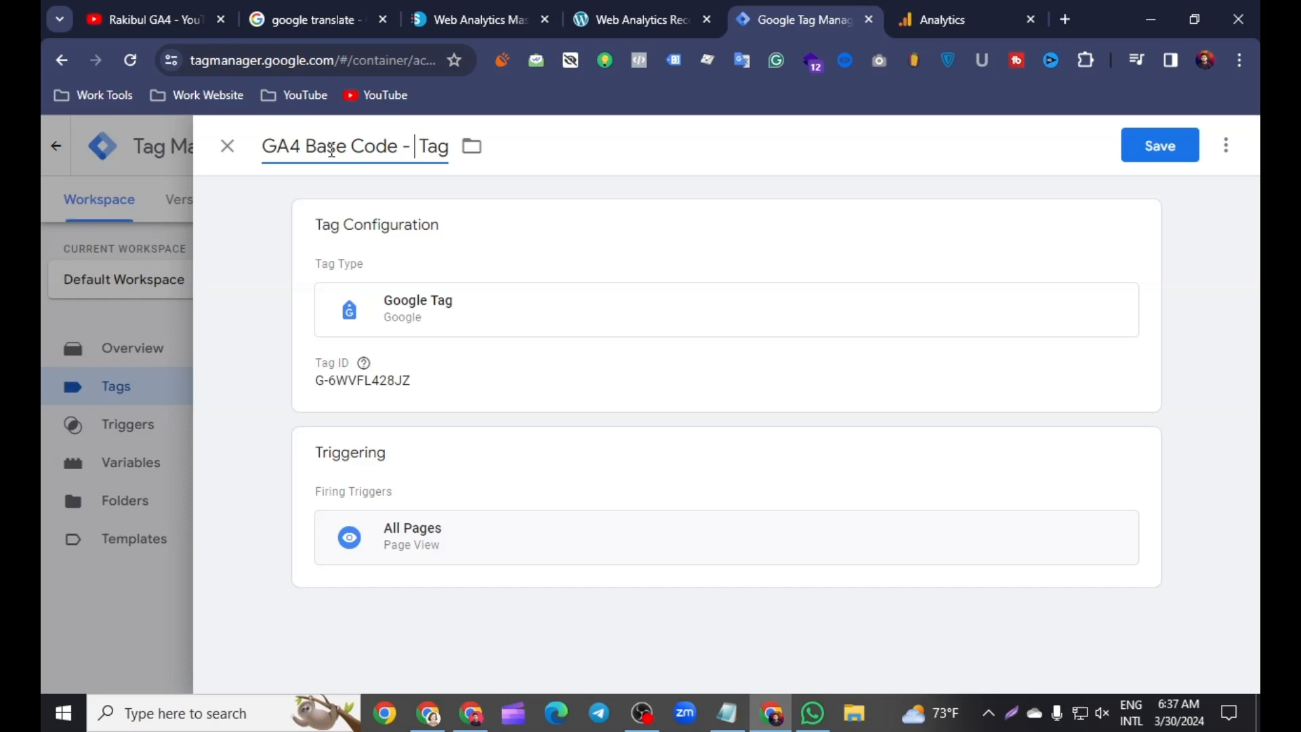
pyautogui.click(1161, 145)
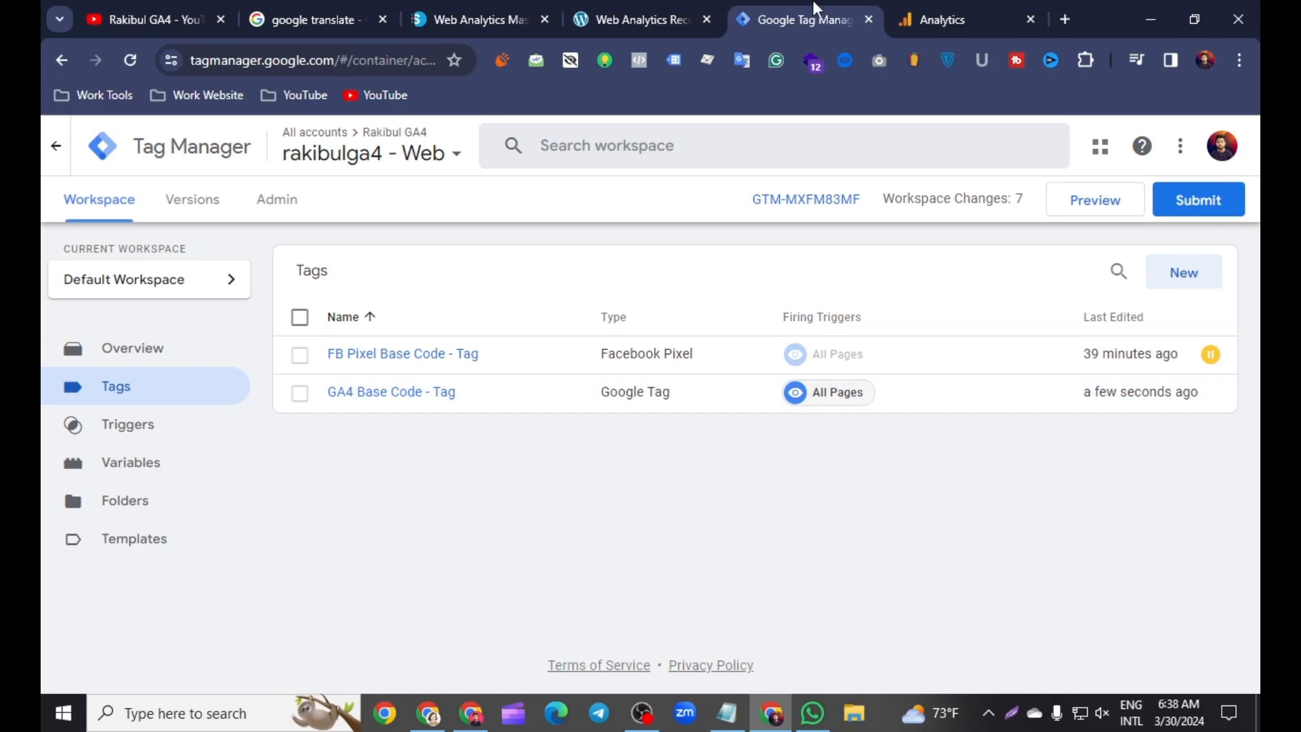
# Step: Close the web stream details in Google Analytics and return to Tag Manager
pyautogui.click(945, 19)
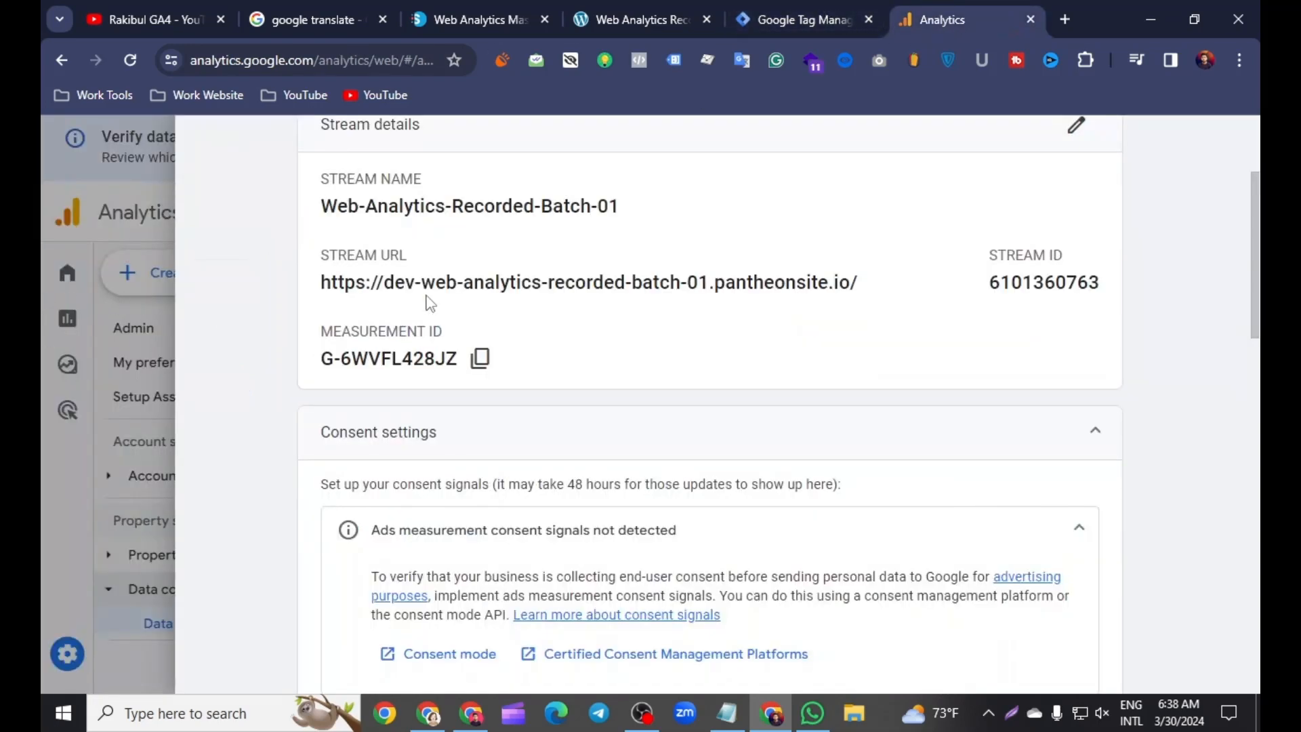
pyautogui.scroll(4, 429, 304)
pyautogui.click(209, 143)
pyautogui.click(800, 19)
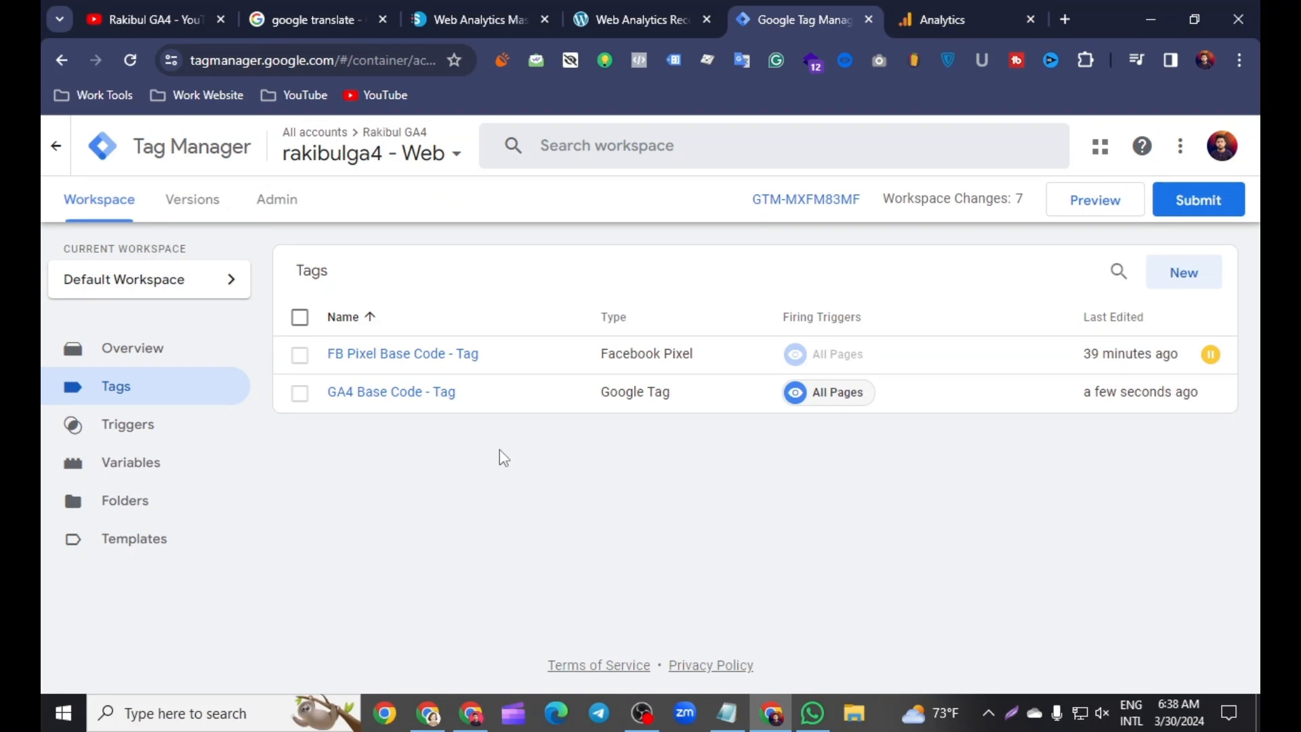
# Step: Open the container's variables and look over the built-in and user-defined variable sections
pyautogui.click(133, 474)
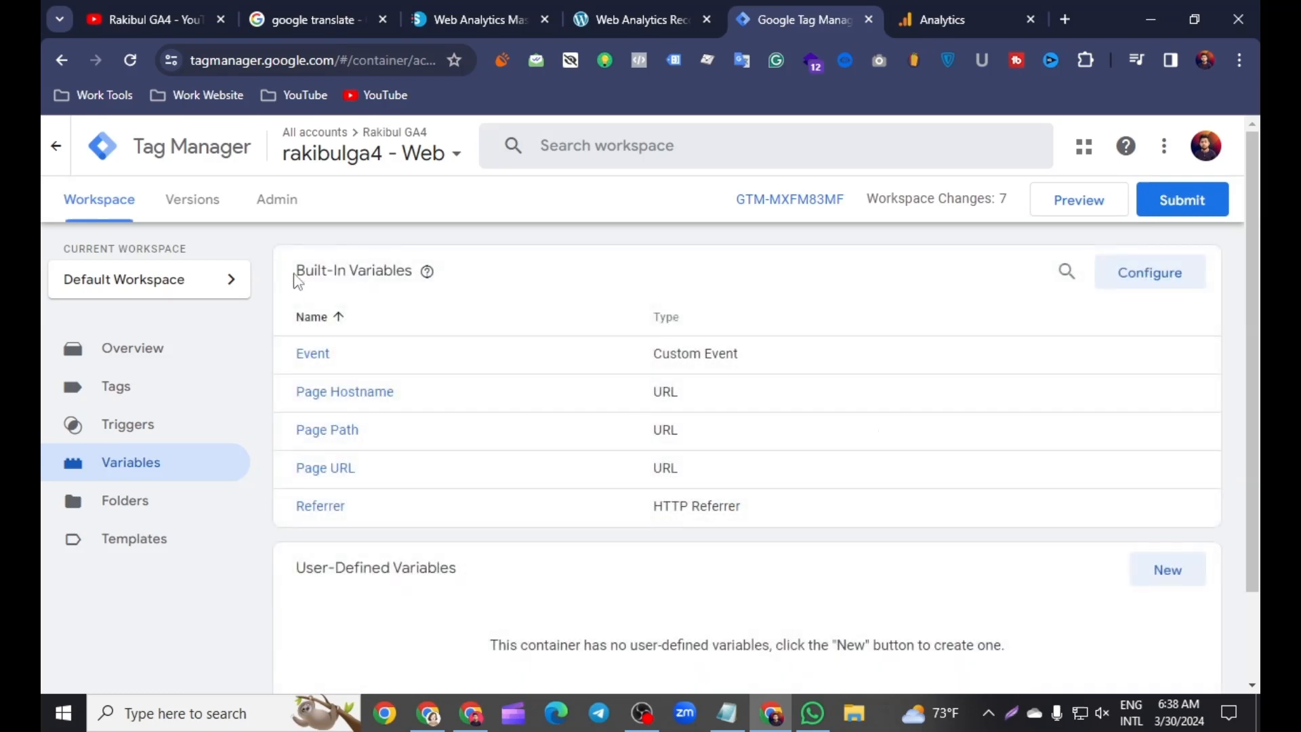
pyautogui.moveTo(297, 275); pyautogui.dragTo(364, 284)
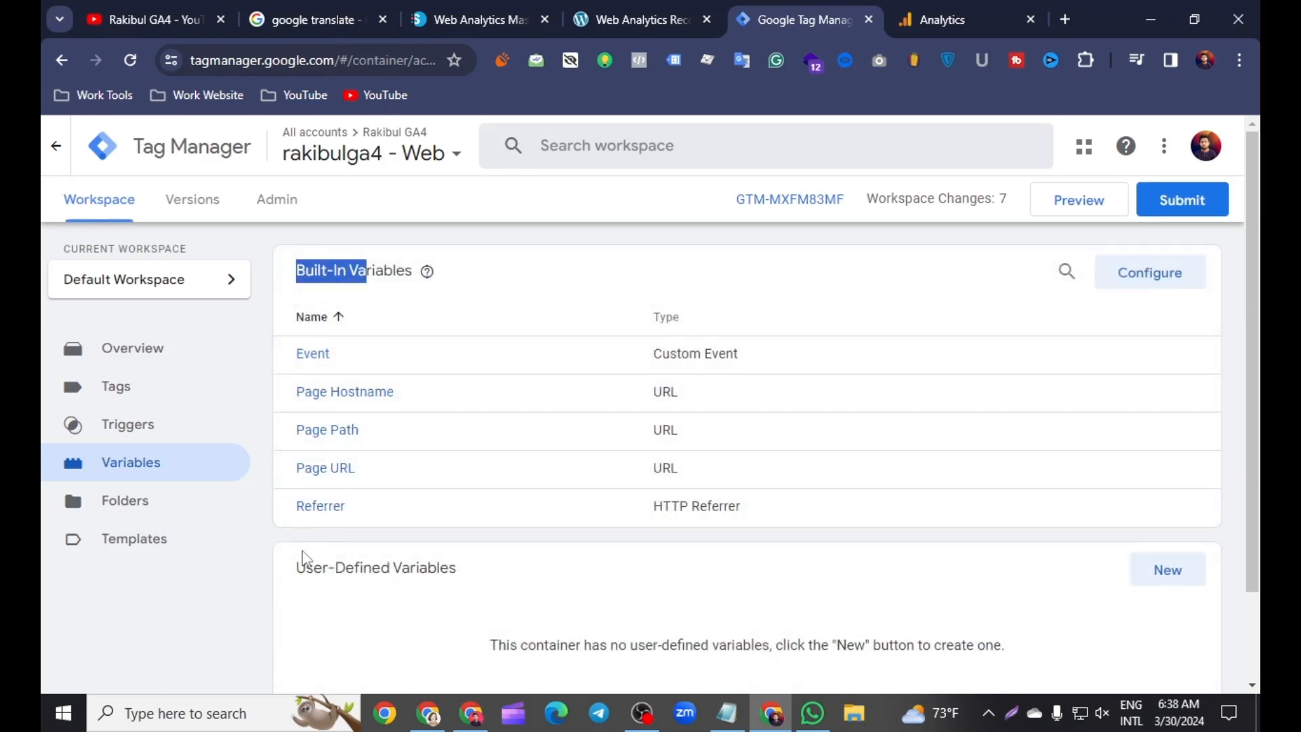
pyautogui.moveTo(298, 566); pyautogui.dragTo(473, 584)
pyautogui.click(364, 604)
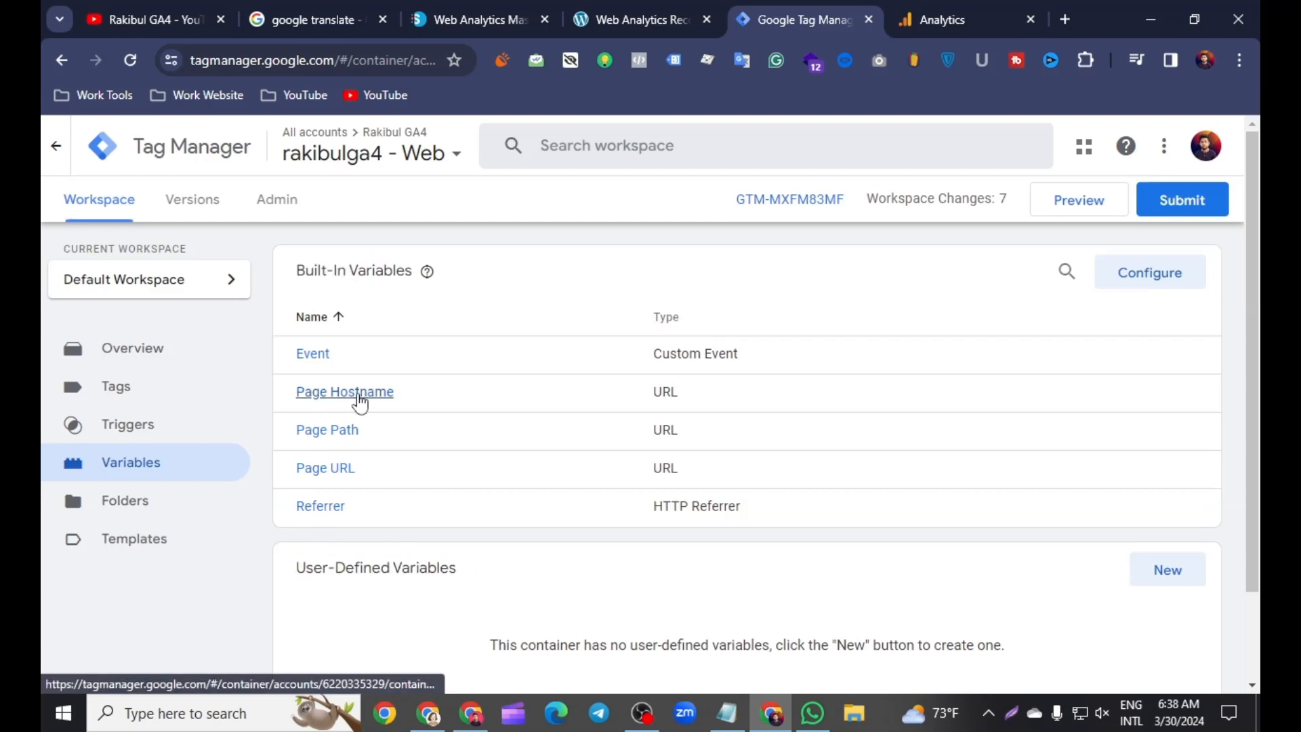
pyautogui.moveTo(294, 278); pyautogui.dragTo(333, 281)
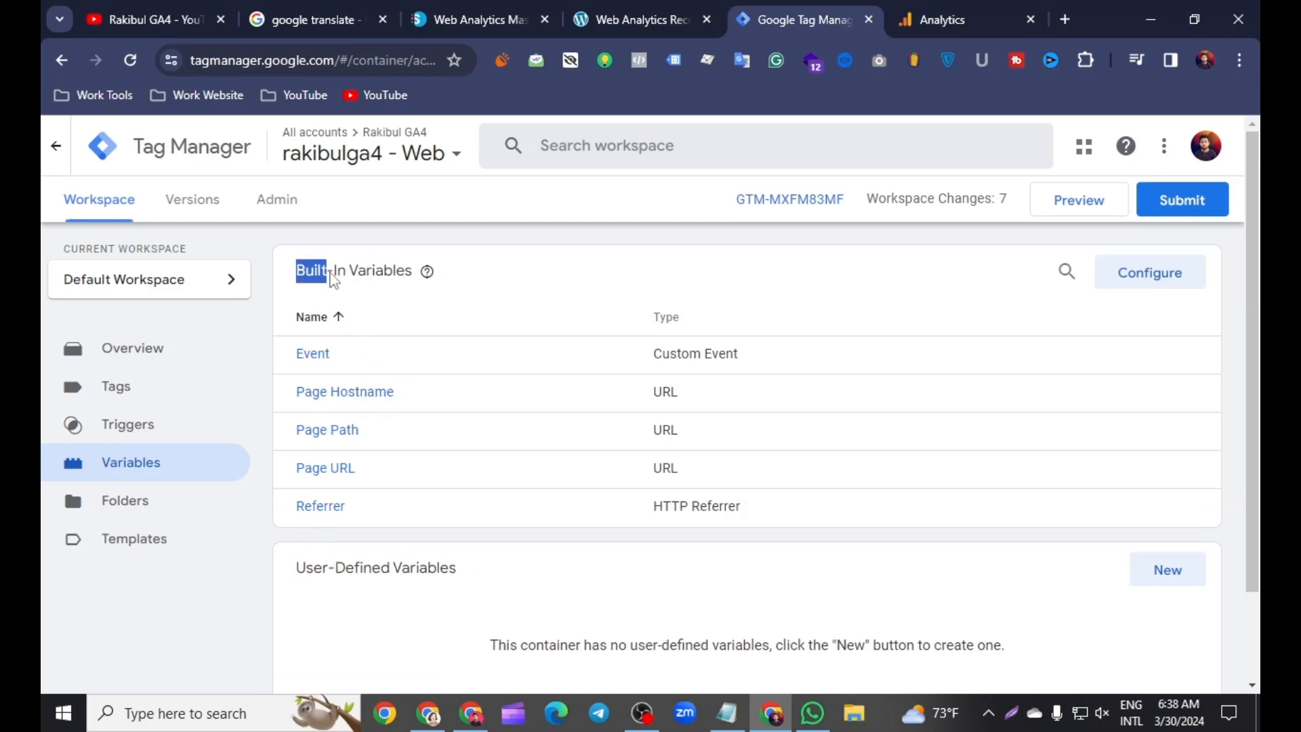
pyautogui.click(667, 293)
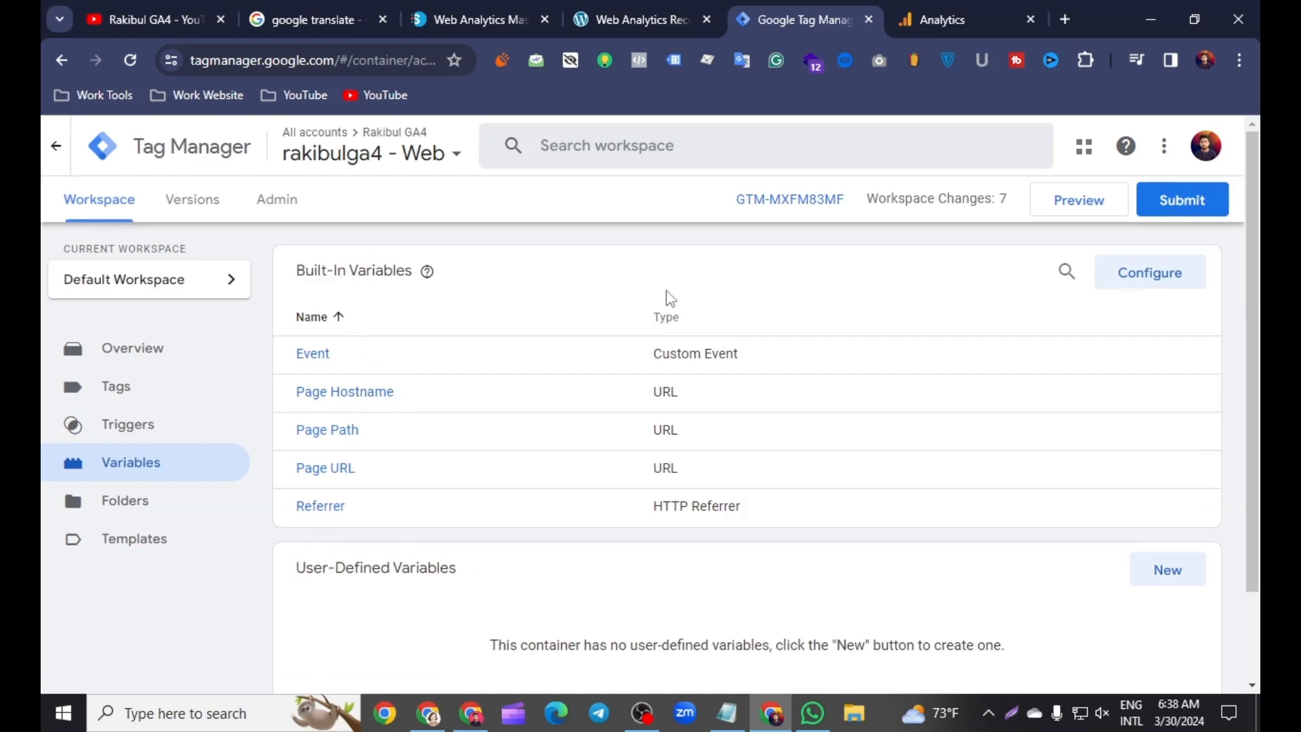
# Step: Enable the Scroll Depth Threshold, Scroll Depth Units and Scroll Direction built-in variables
pyautogui.click(1153, 279)
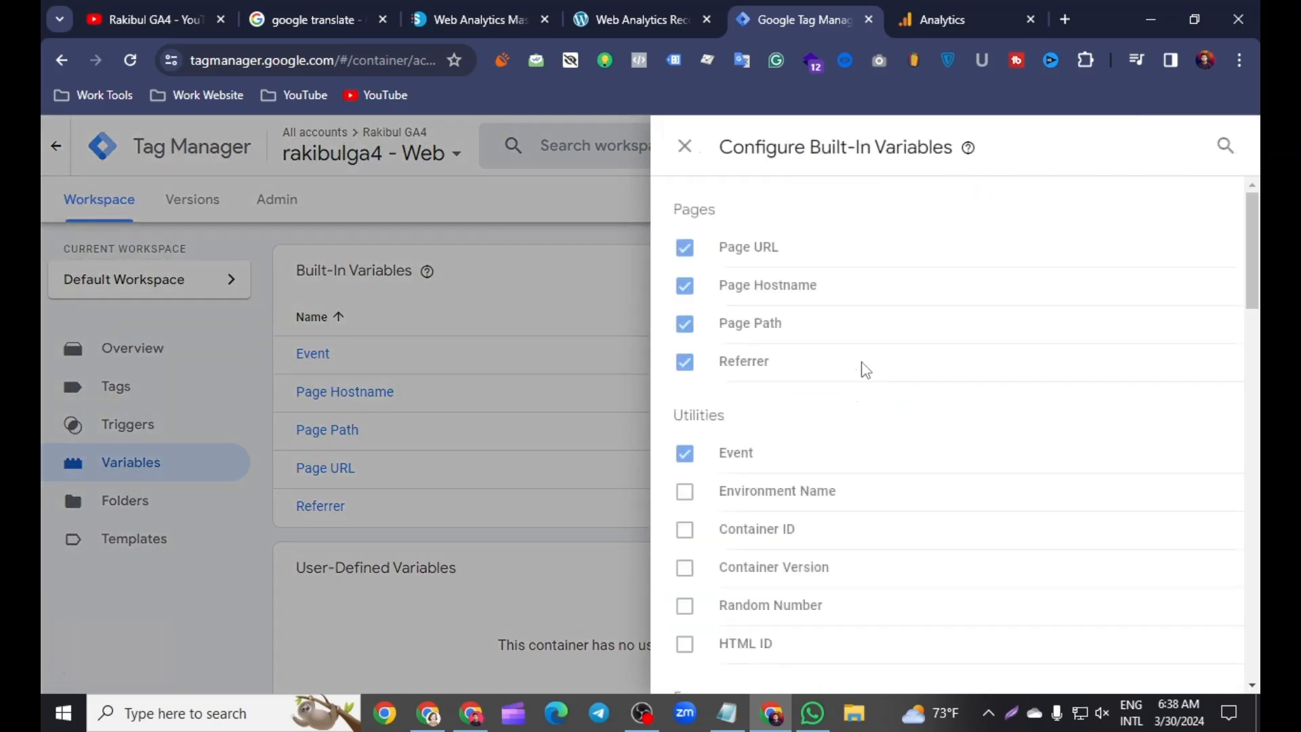
pyautogui.scroll(-20, 832, 469)
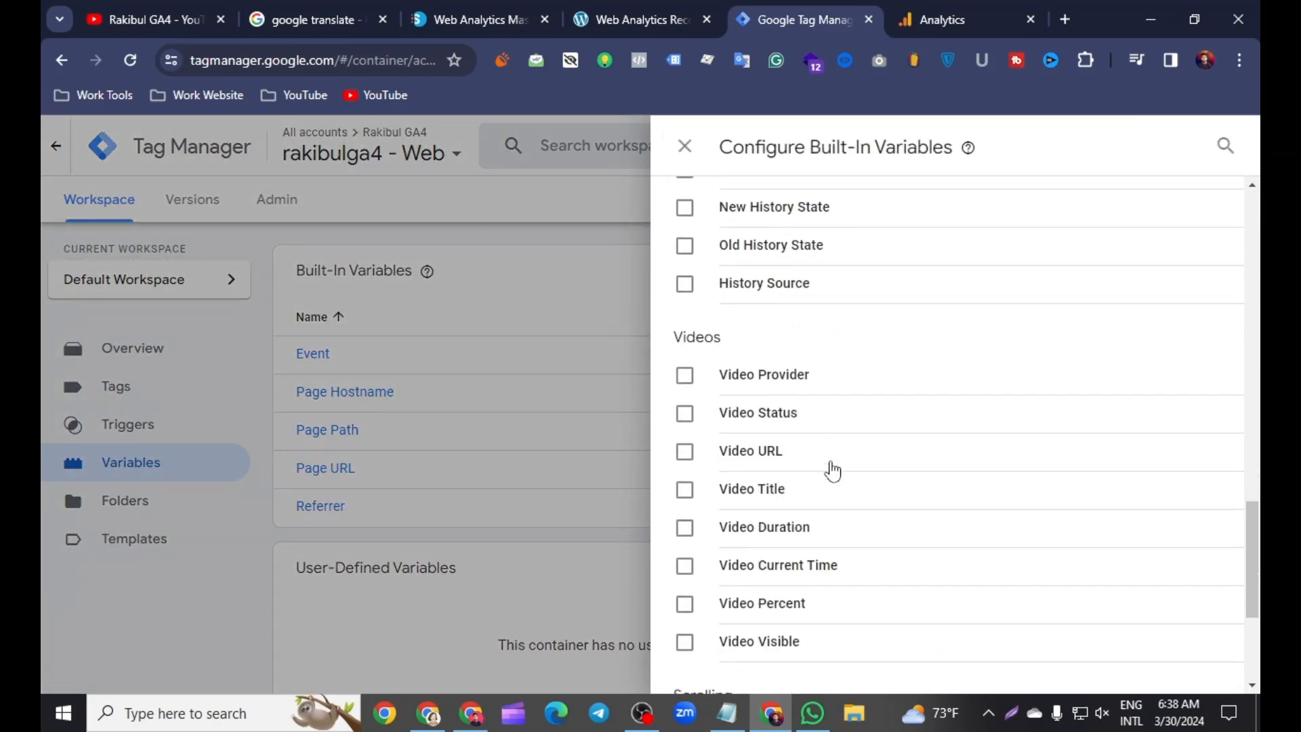
pyautogui.scroll(-4, 832, 469)
pyautogui.click(684, 469)
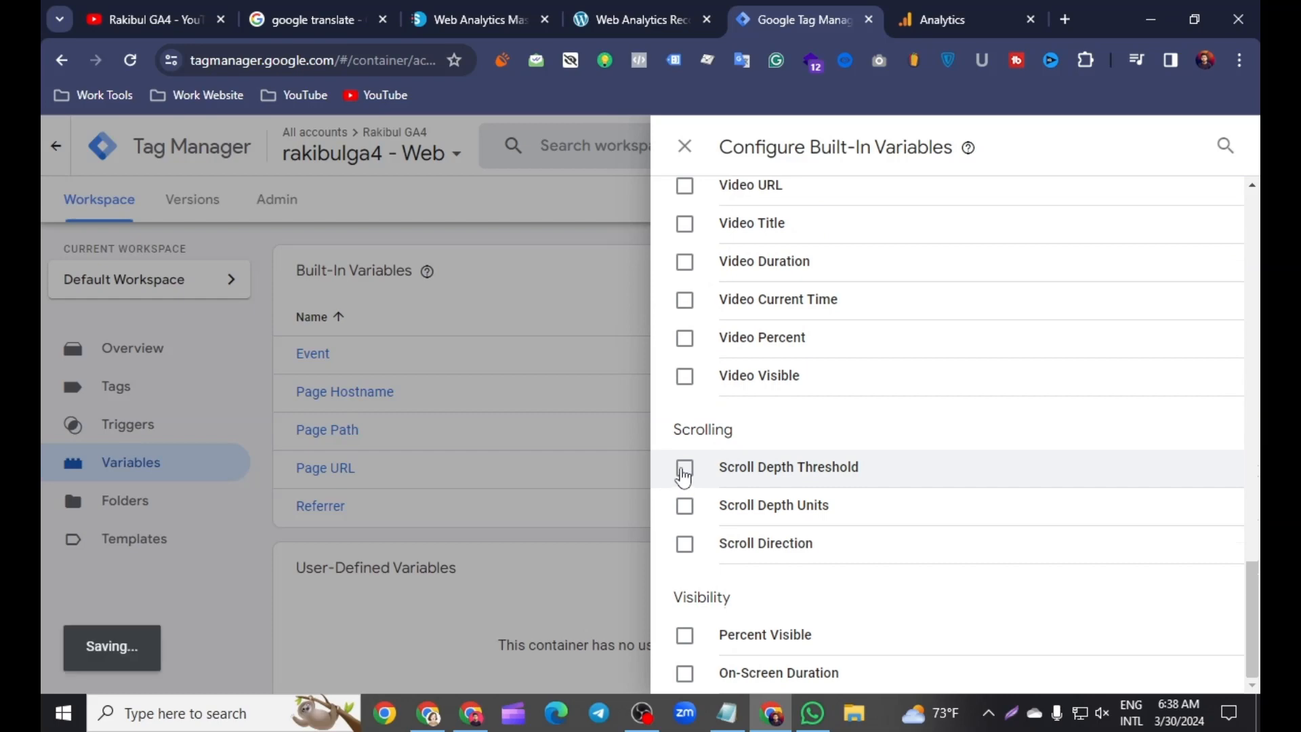
pyautogui.click(685, 505)
pyautogui.click(685, 543)
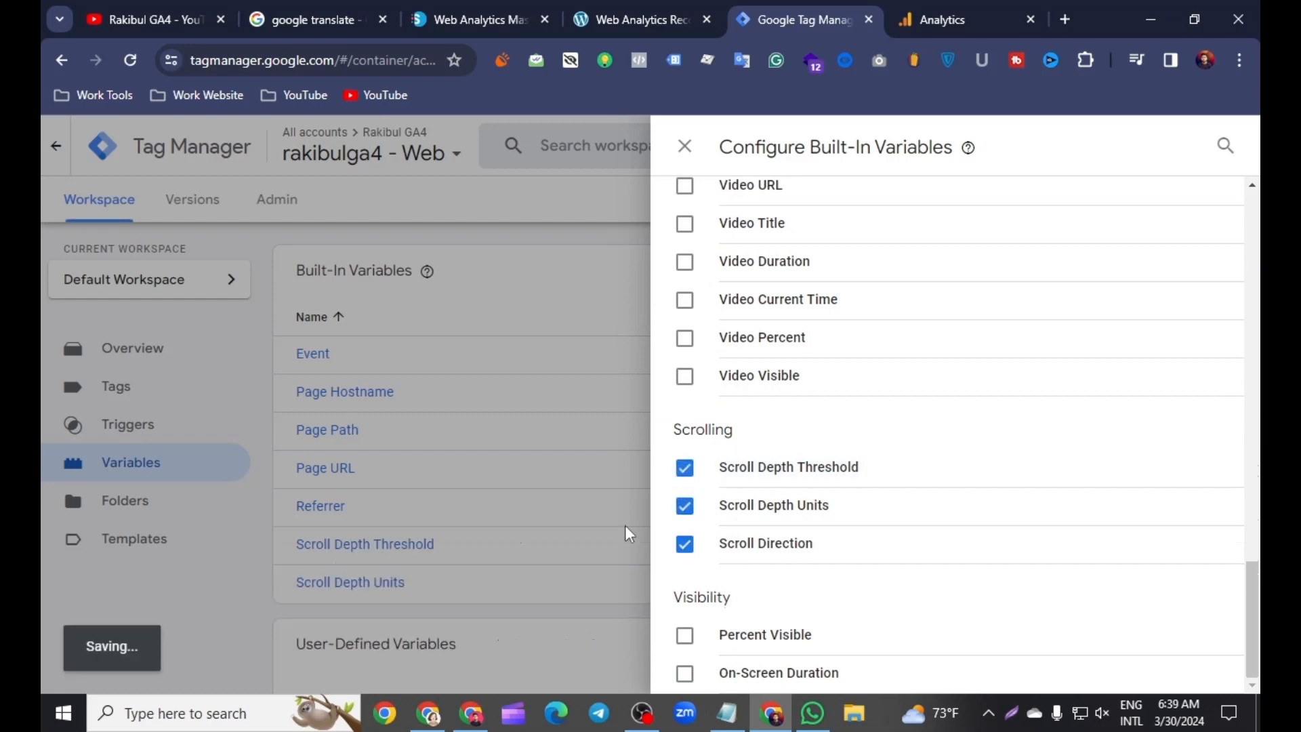
pyautogui.click(477, 519)
# Step: Create a new tag with the Google Analytics: GA4 Event tag type
pyautogui.click(126, 401)
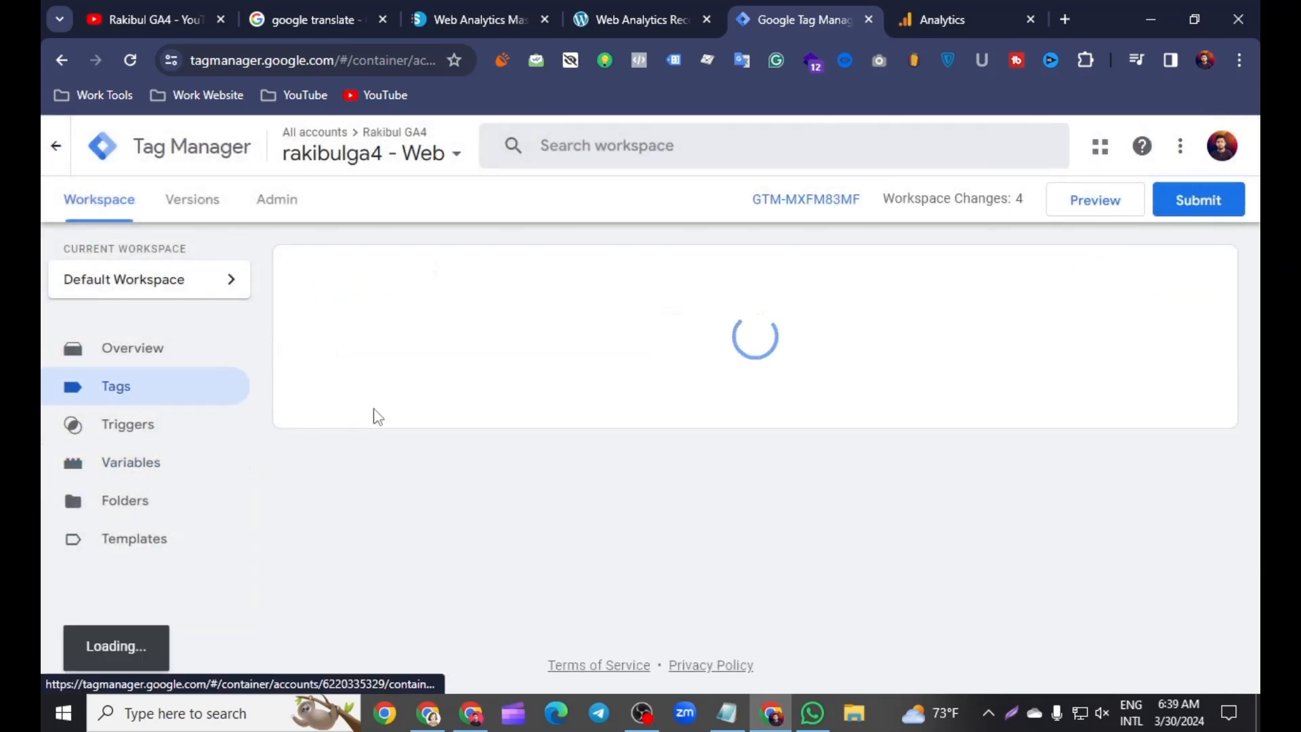
pyautogui.click(1179, 278)
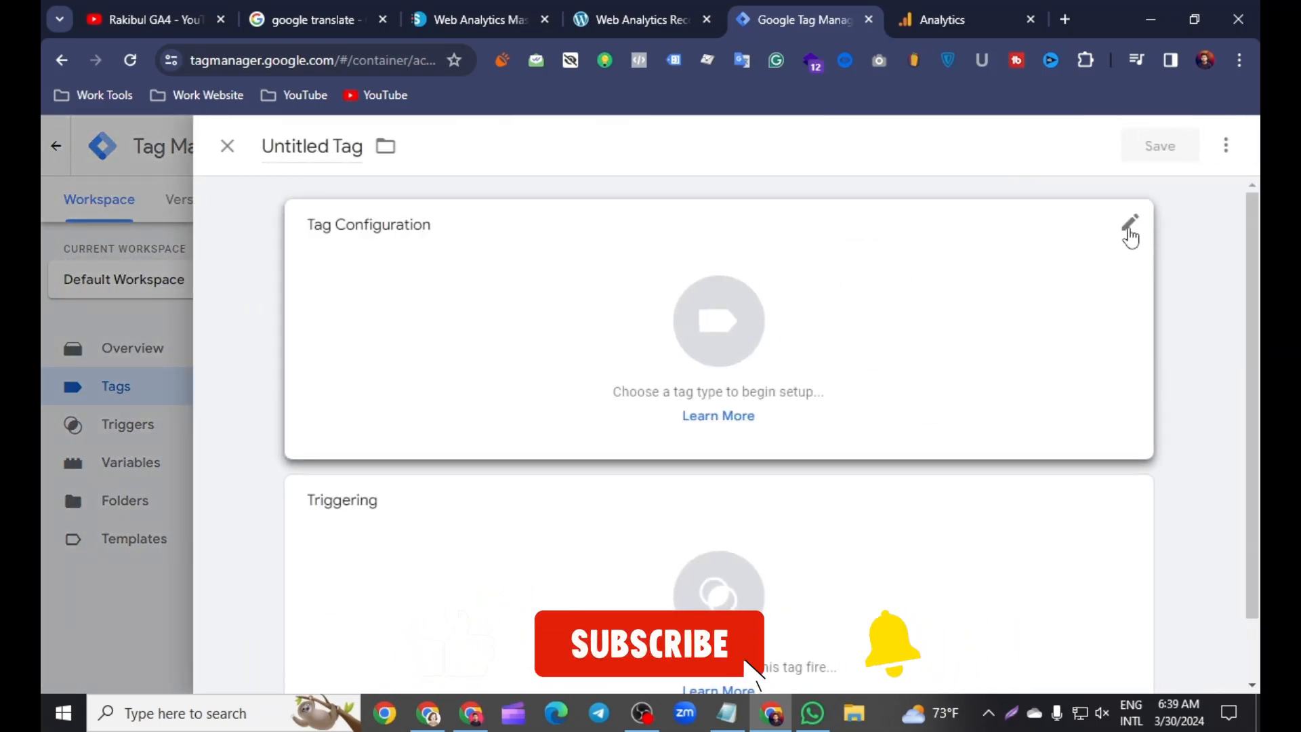
pyautogui.click(1130, 237)
pyautogui.click(794, 321)
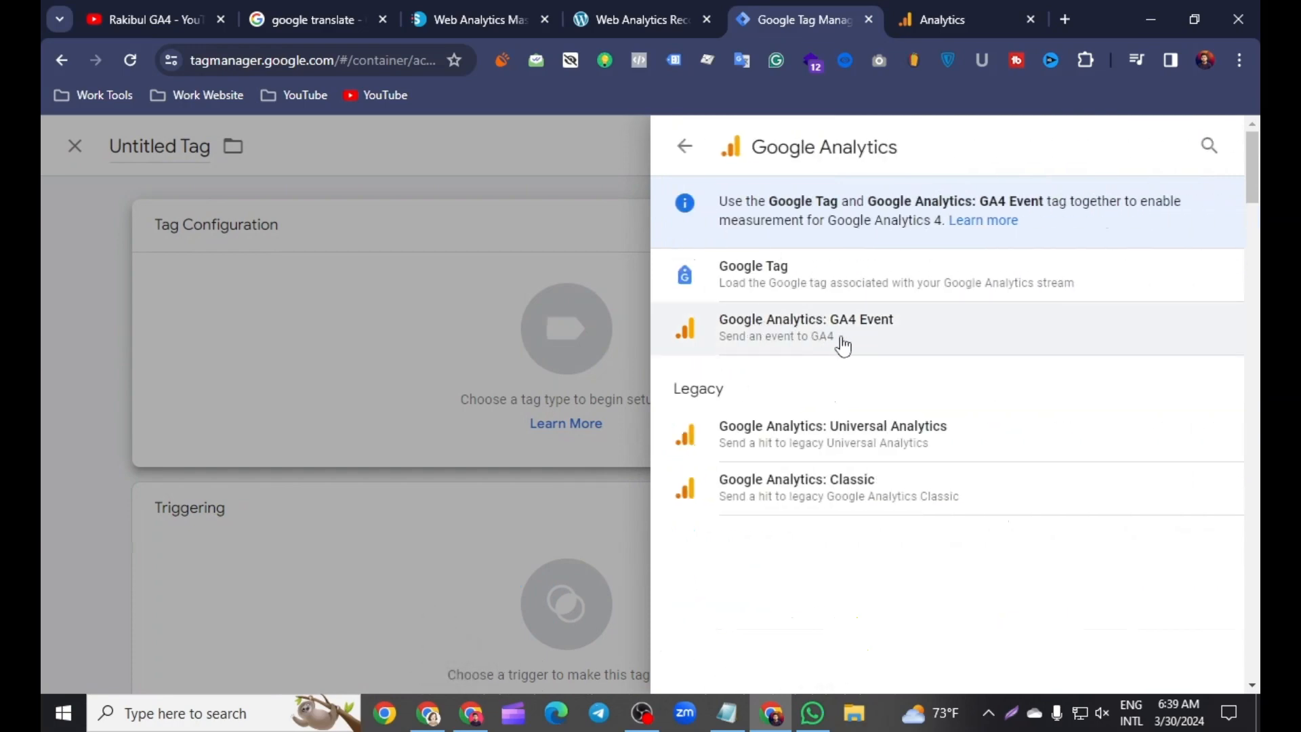
pyautogui.click(848, 340)
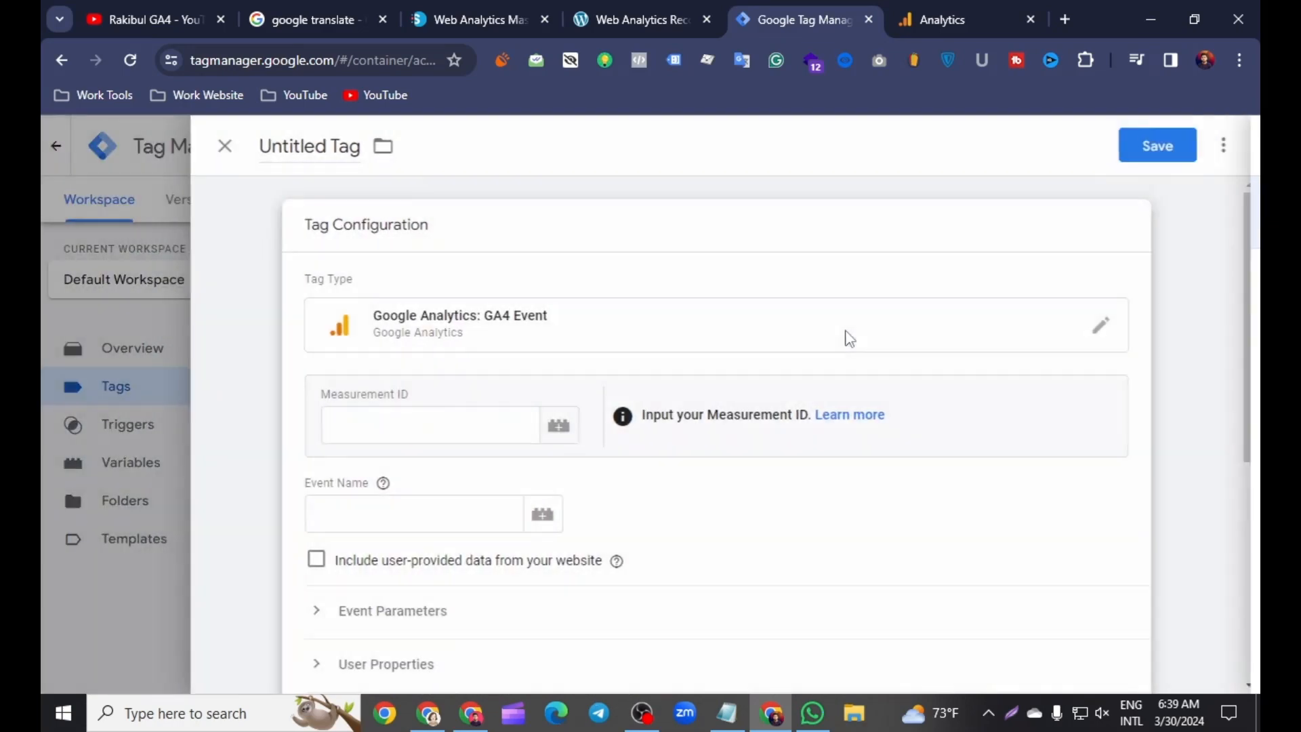
pyautogui.scroll(-1, 560, 424)
# Step: Copy the measurement ID from the Google Analytics web stream and paste it as the GA4 Event tag's Measurement ID in Tag Manager
pyautogui.click(958, 16)
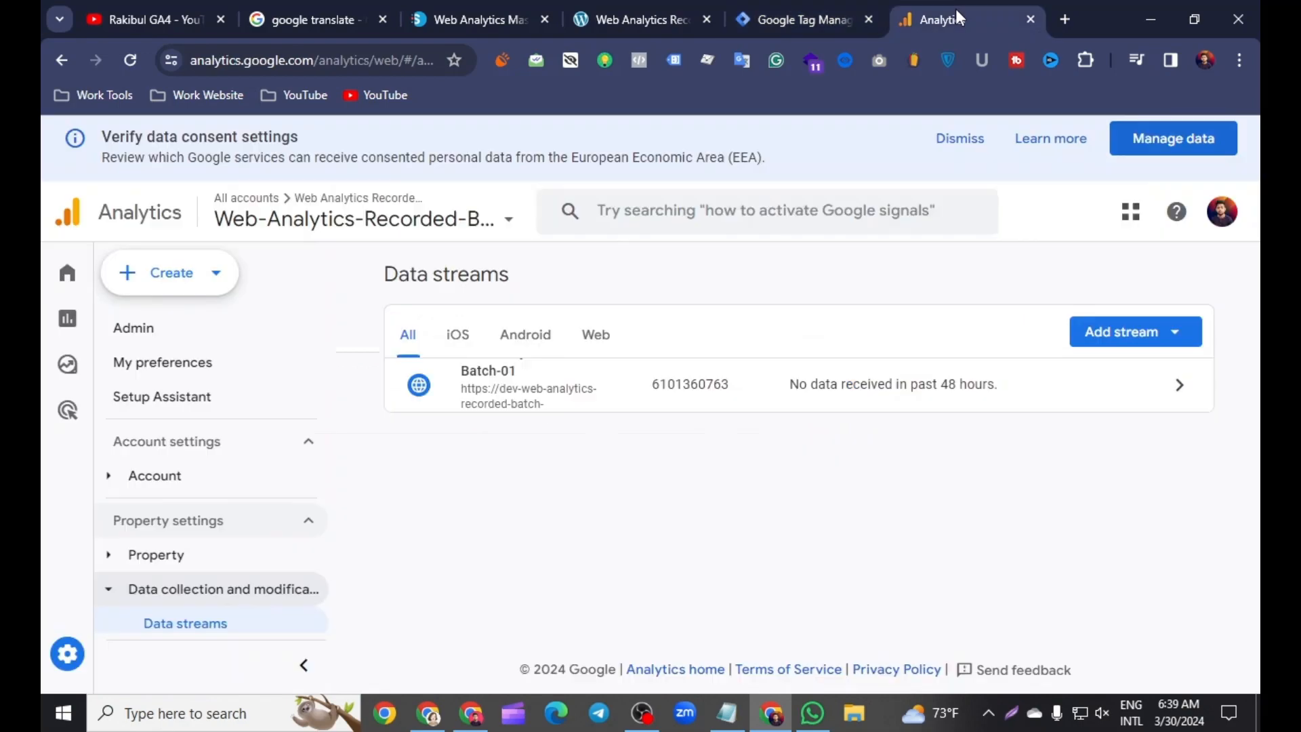
pyautogui.click(512, 374)
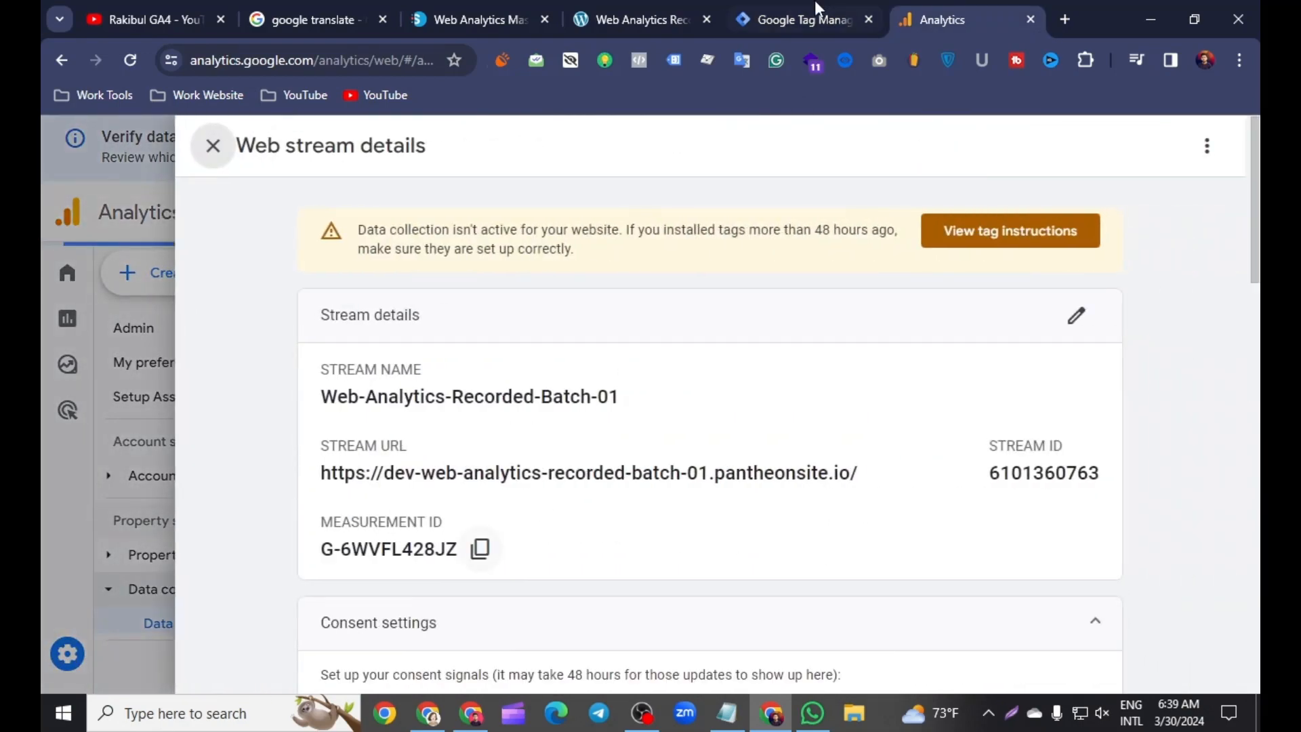
pyautogui.click(480, 549)
pyautogui.click(799, 19)
pyautogui.click(389, 393)
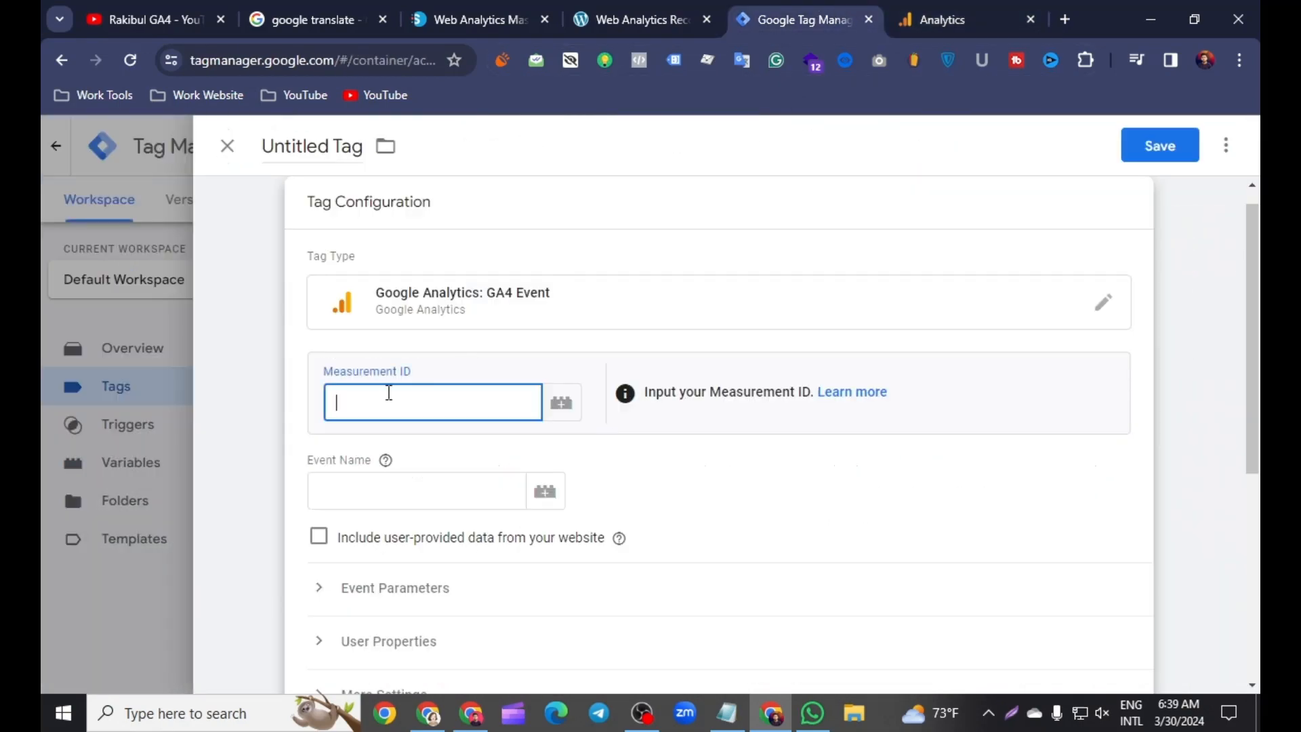
pyautogui.rightClick(364, 407)
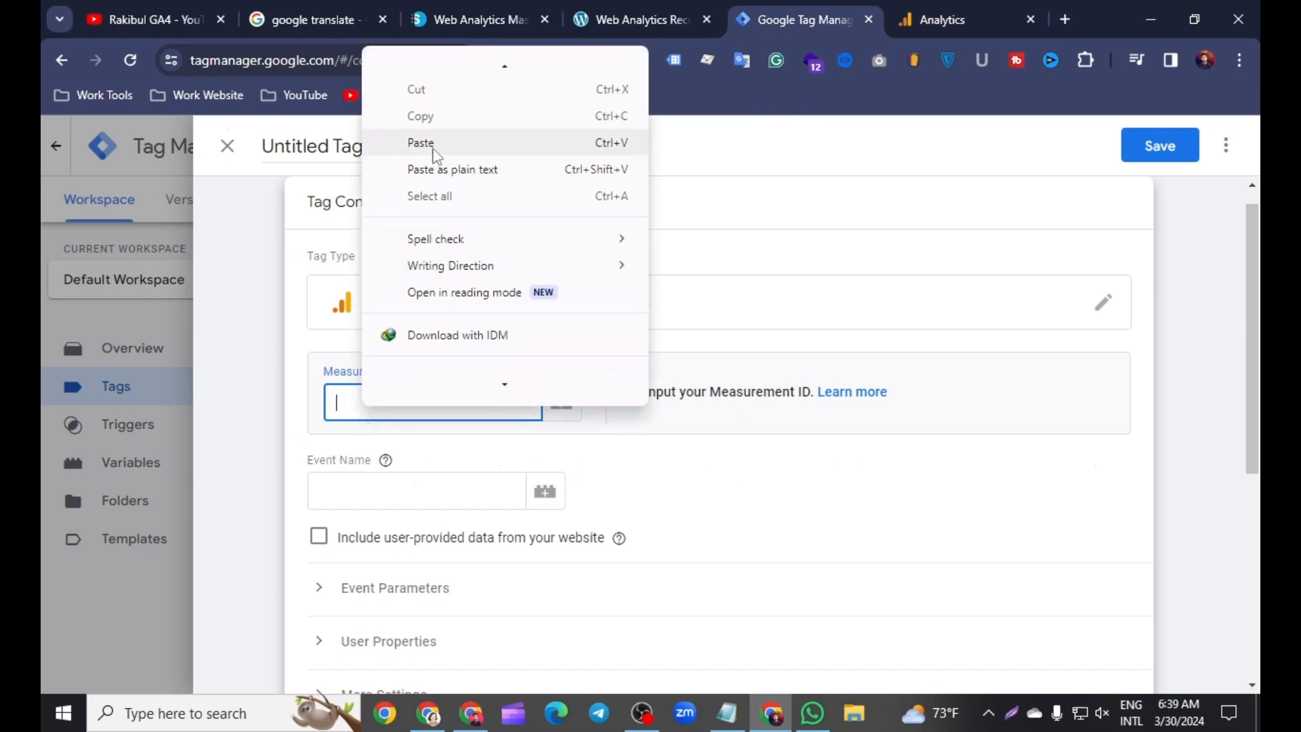
pyautogui.click(434, 140)
# Step: Name the tag "Scroll Depth - Tag" and set its event name to scroll_depth
pyautogui.scroll(-2, 475, 384)
pyautogui.click(352, 398)
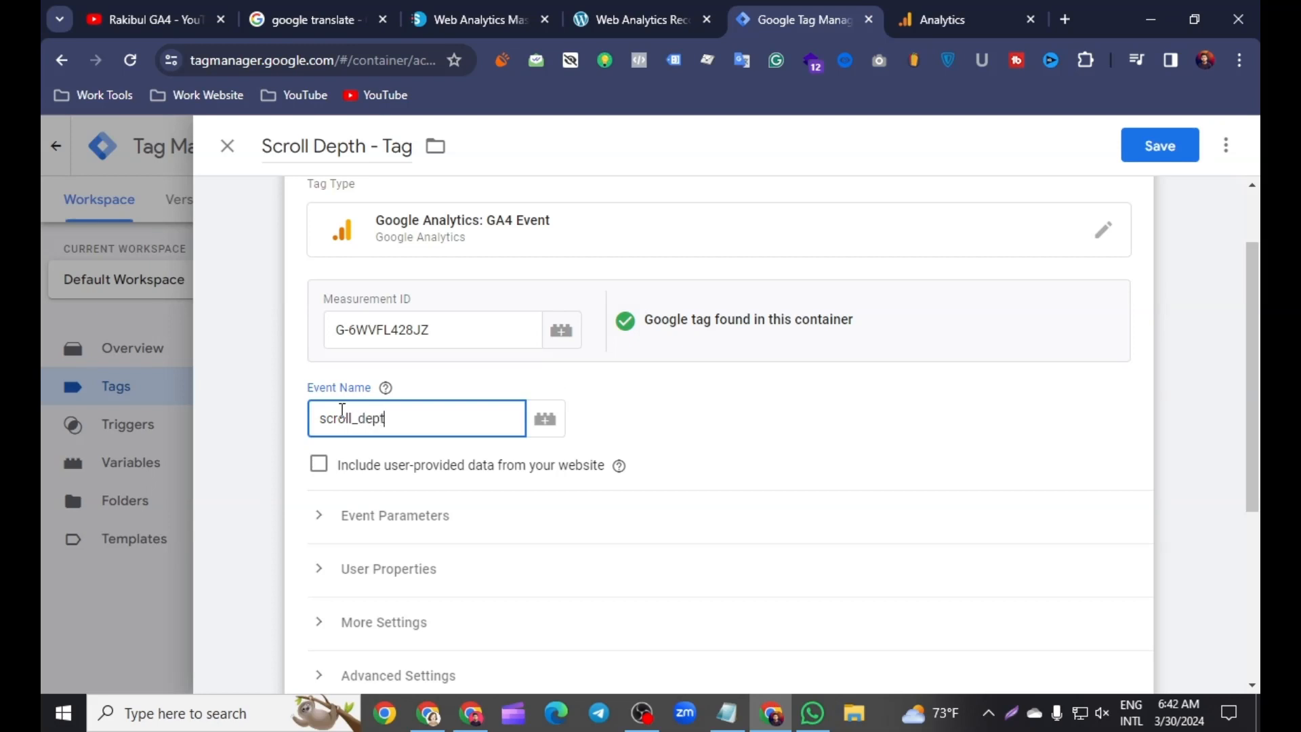
pyautogui.scroll(-1, 429, 427)
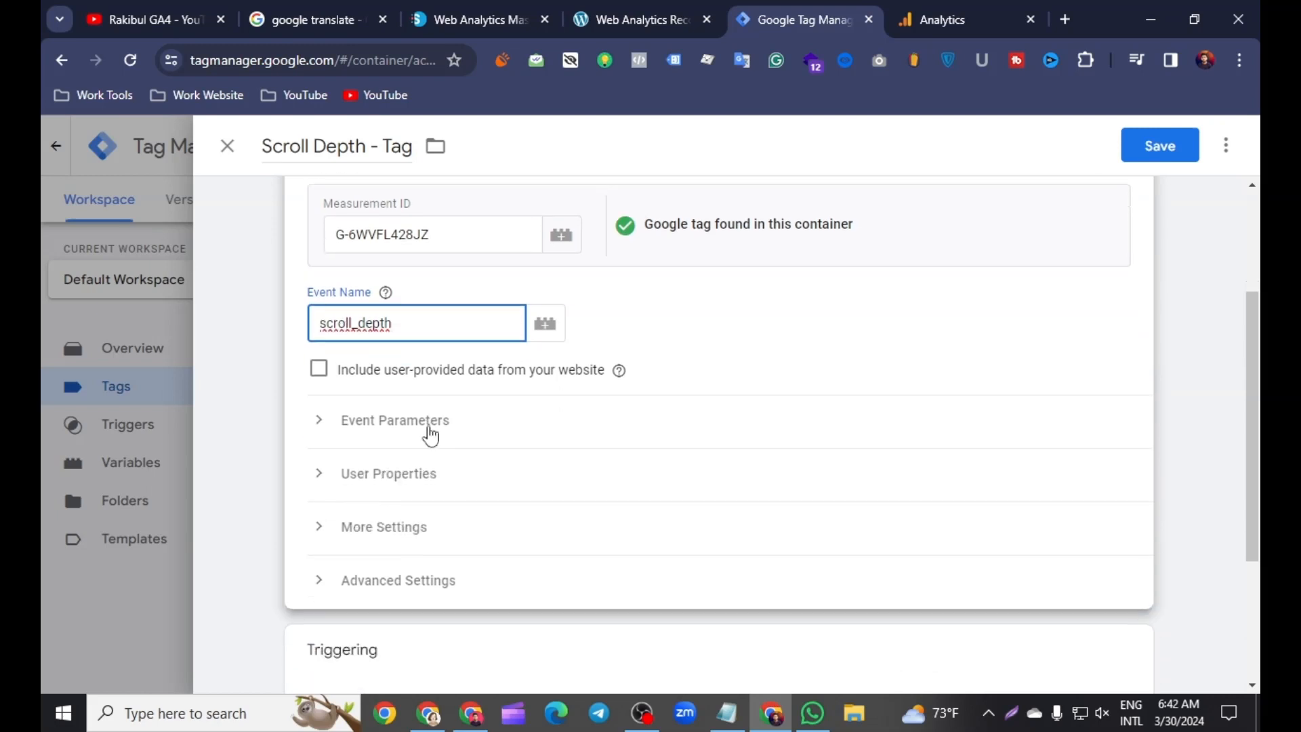
# Step: Expand the event parameters of the GA4 Event tag and add an empty parameter row
pyautogui.click(360, 424)
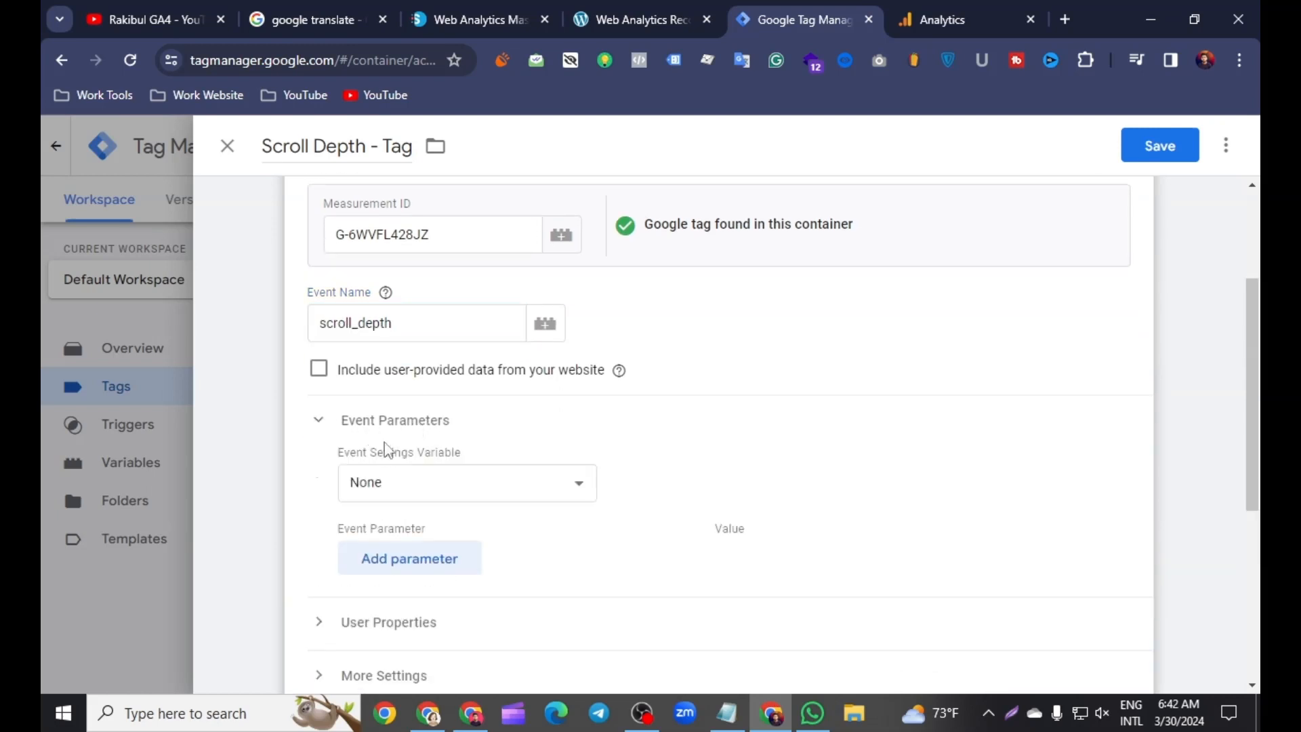
pyautogui.scroll(-2, 435, 487)
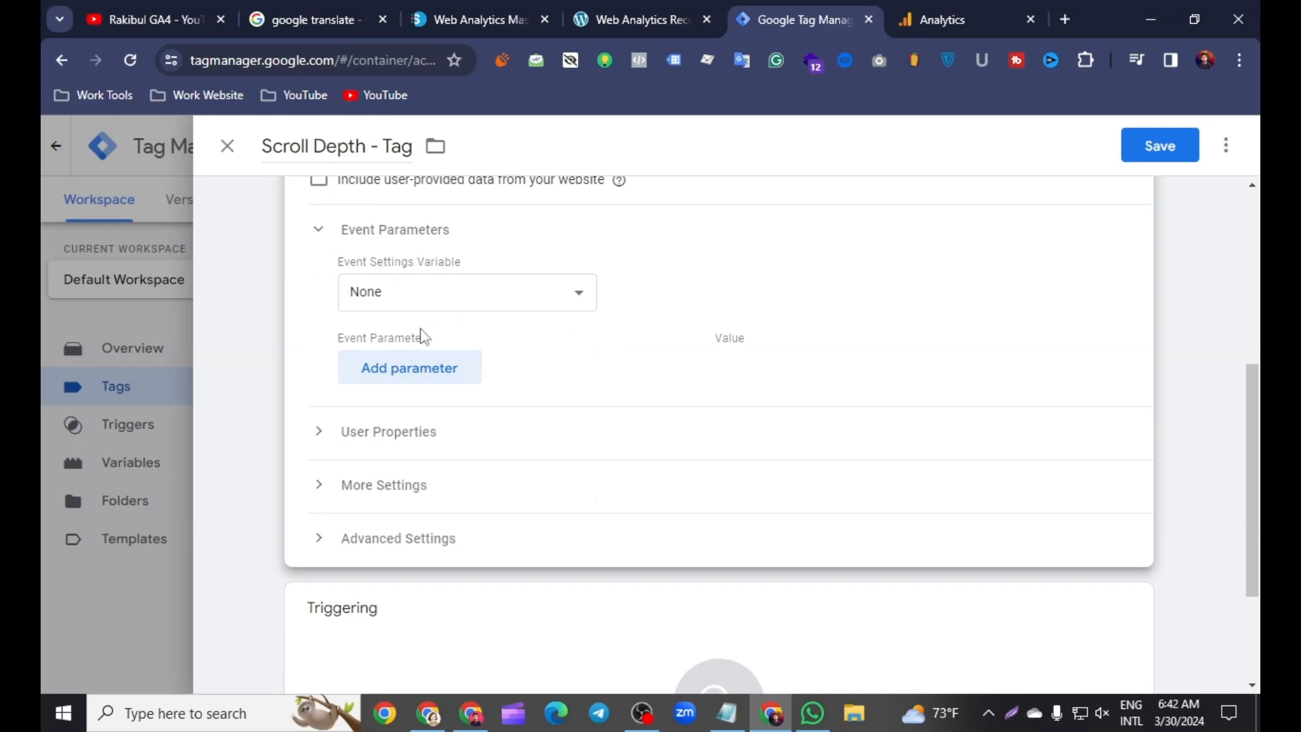
pyautogui.click(417, 369)
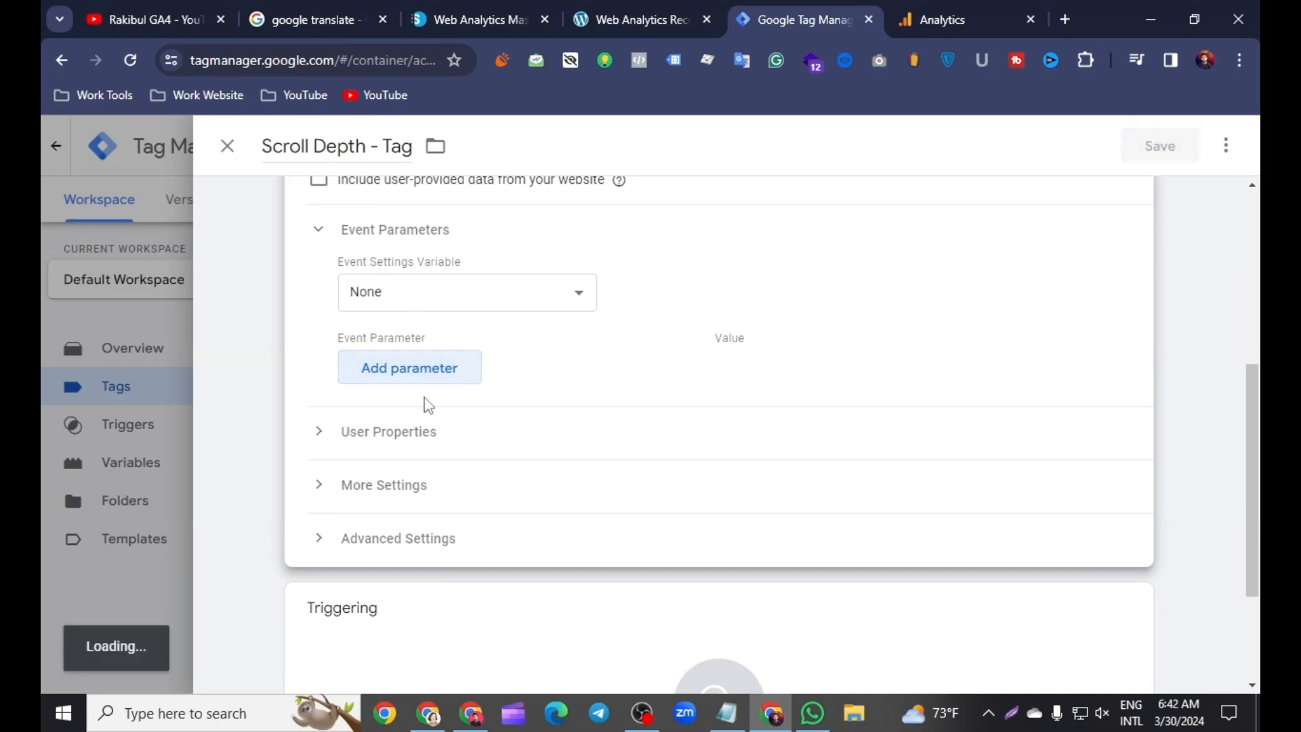
pyautogui.click(382, 382)
pyautogui.rightClick(381, 381)
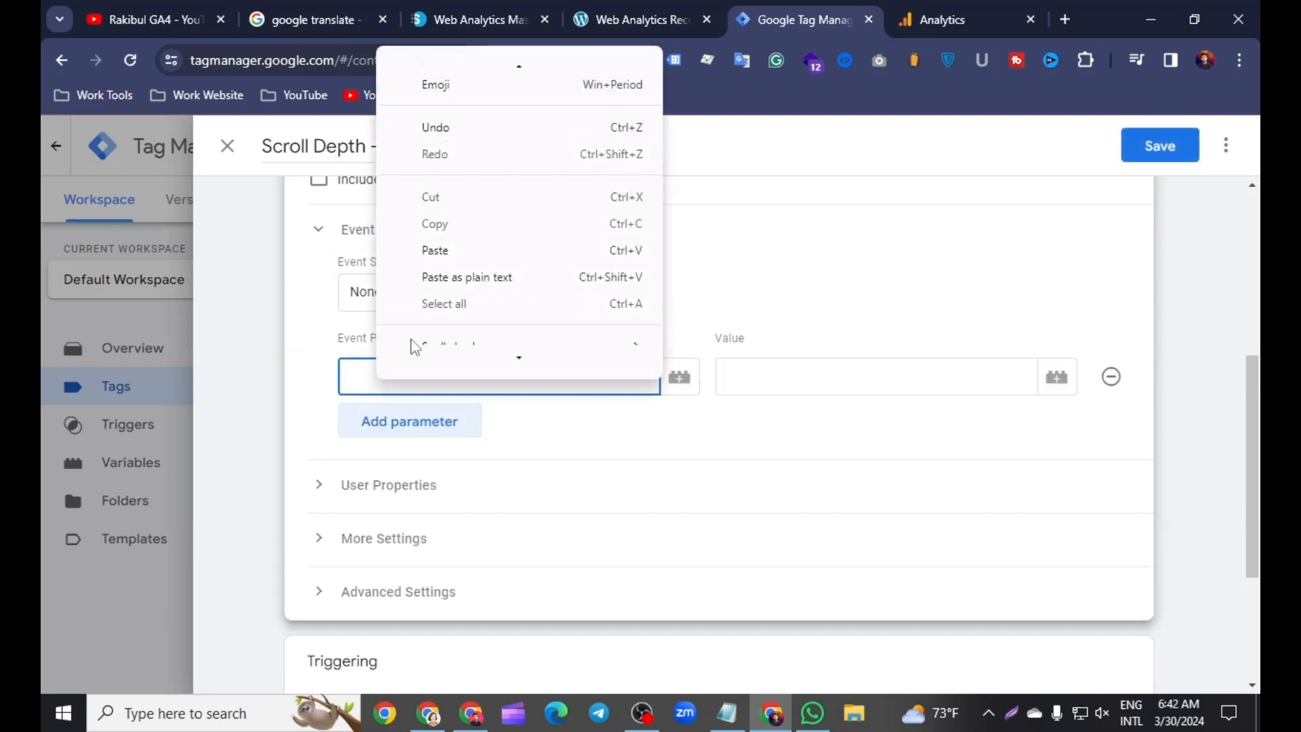
pyautogui.scroll(3, 324, 337)
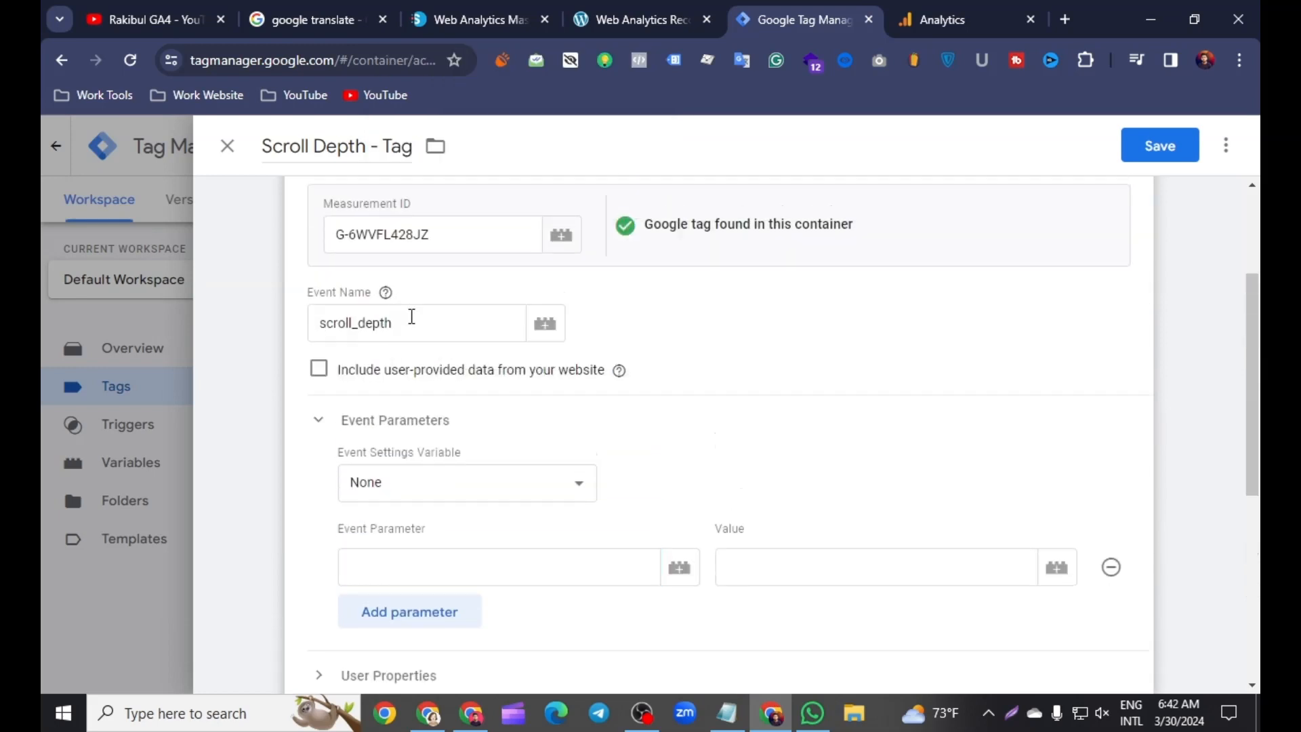
# Step: Copy the event name scroll_depth into the event parameter name and set its value to the Scroll Depth Threshold variable
pyautogui.moveTo(409, 323); pyautogui.dragTo(333, 326)
pyautogui.rightClick(349, 330)
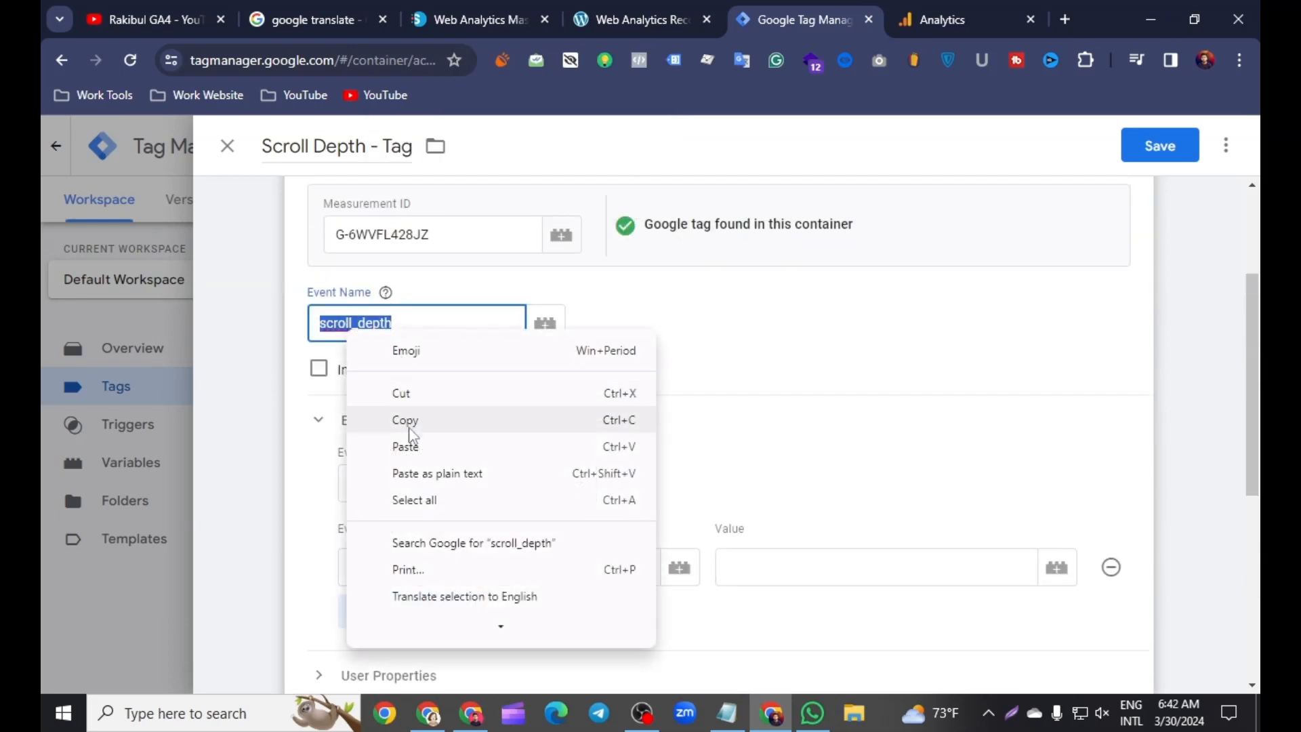
pyautogui.click(400, 415)
pyautogui.scroll(-3, 421, 415)
pyautogui.click(384, 377)
pyautogui.rightClick(384, 377)
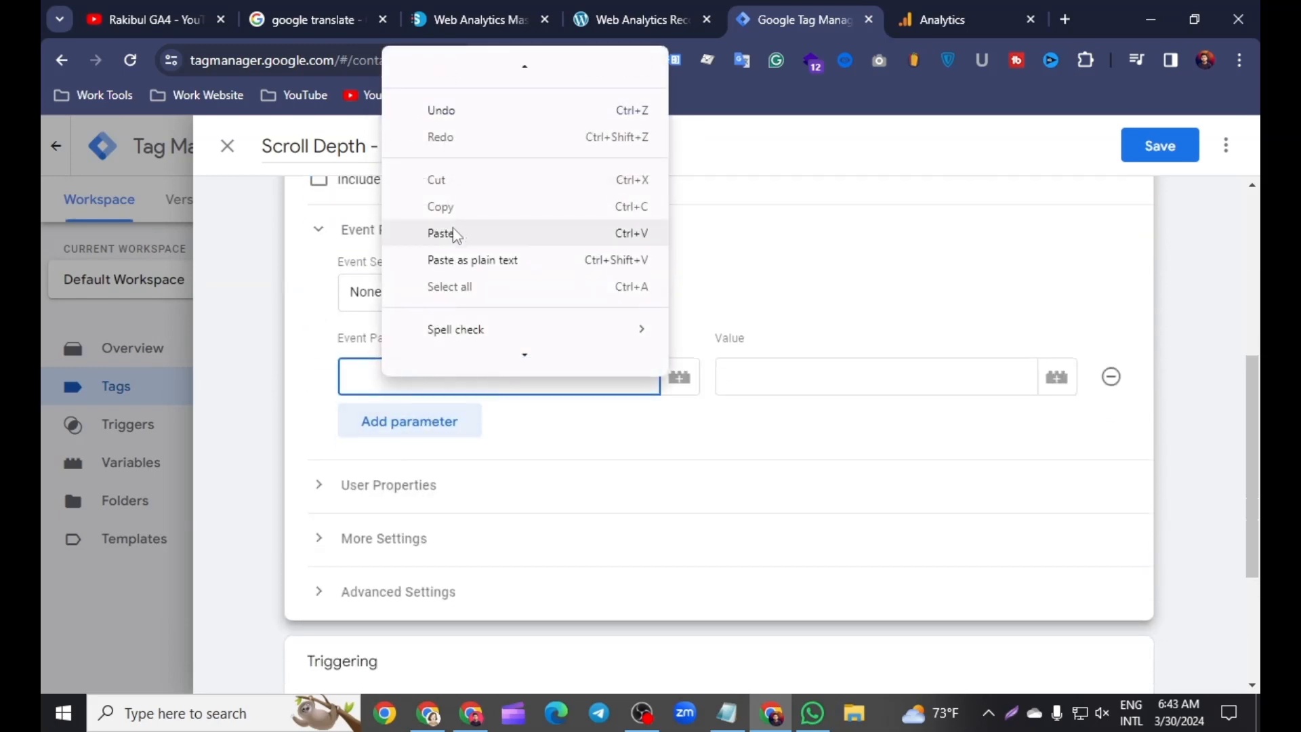
pyautogui.click(441, 235)
pyautogui.click(1057, 377)
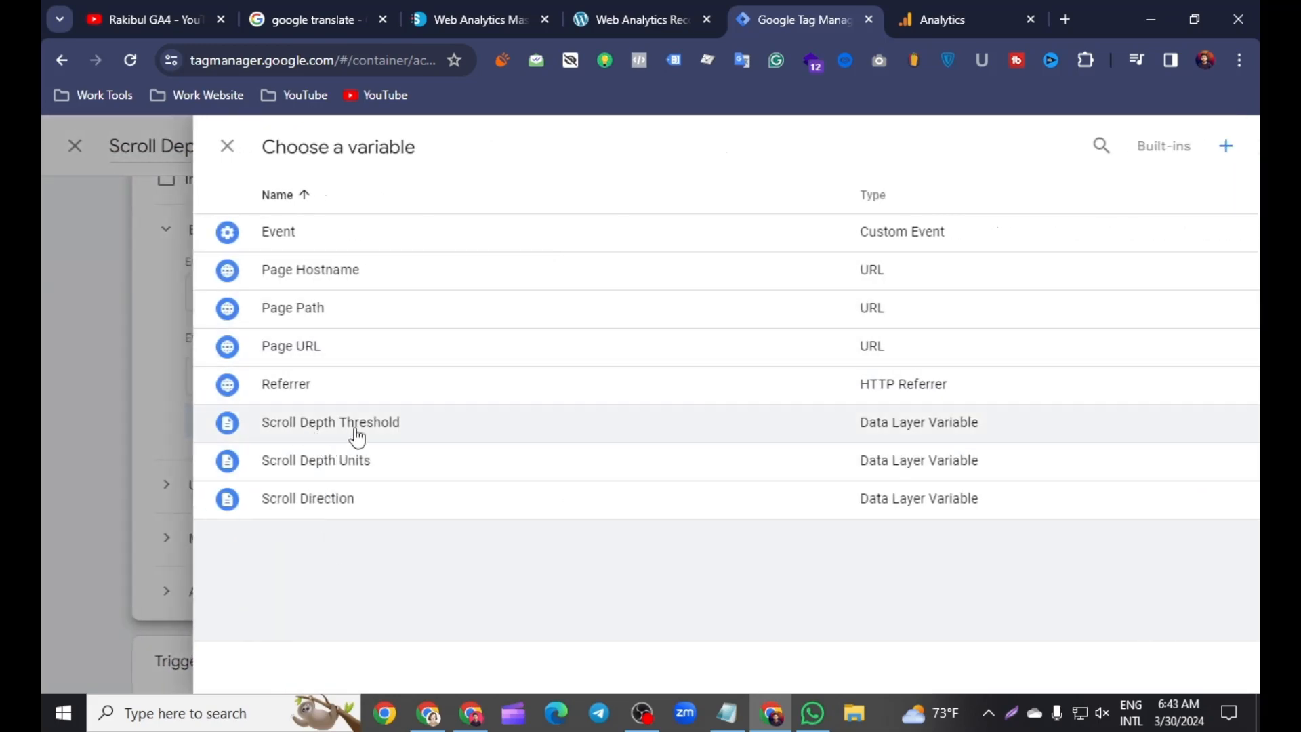
pyautogui.click(358, 426)
# Step: Append the {{Scroll Depth Threshold}} variable to the tag's event name after scroll_depth
pyautogui.scroll(4, 705, 474)
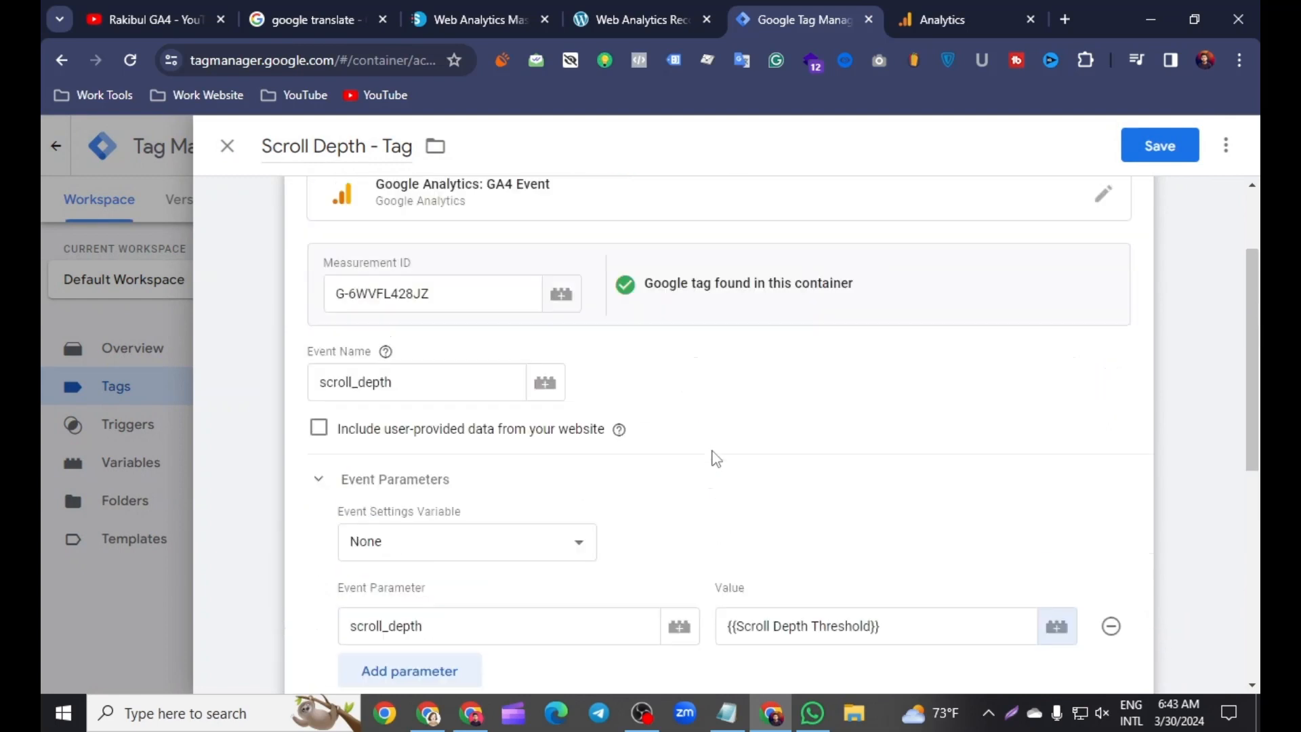
pyautogui.click(400, 427)
pyautogui.write('{{')
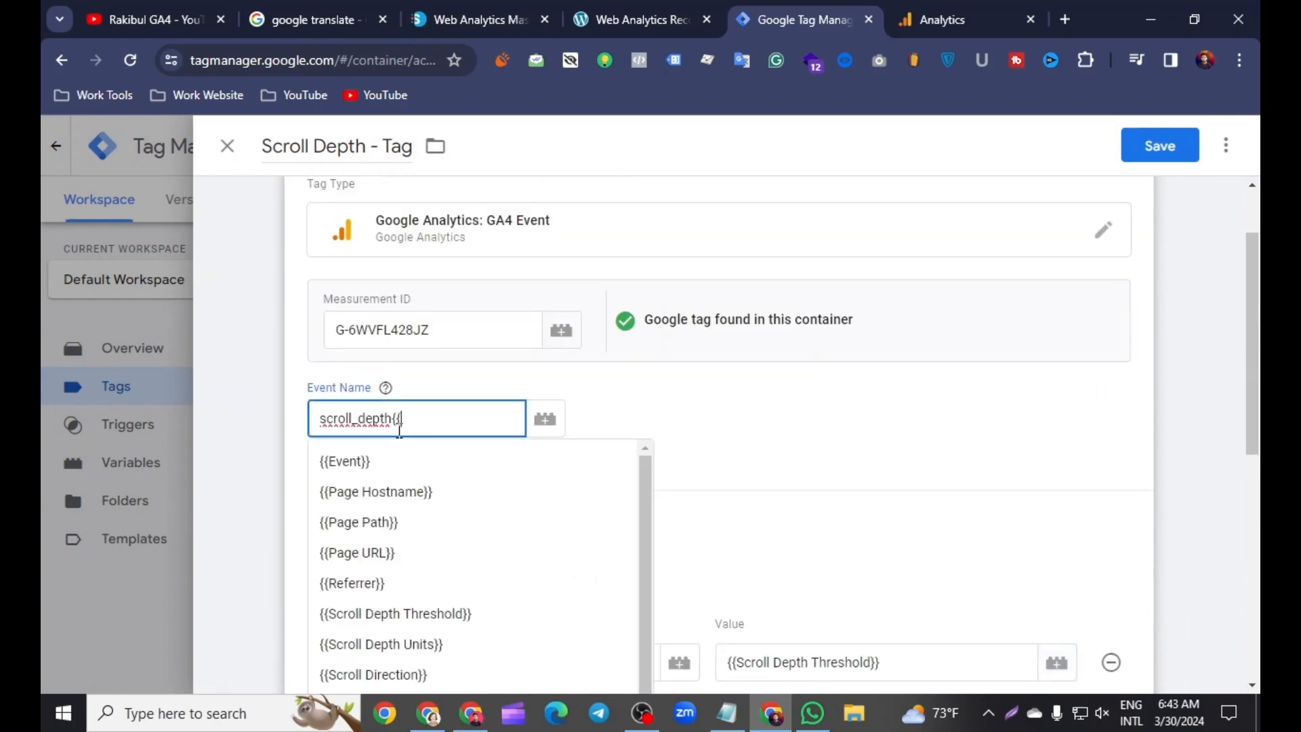
pyautogui.scroll(-3, 406, 535)
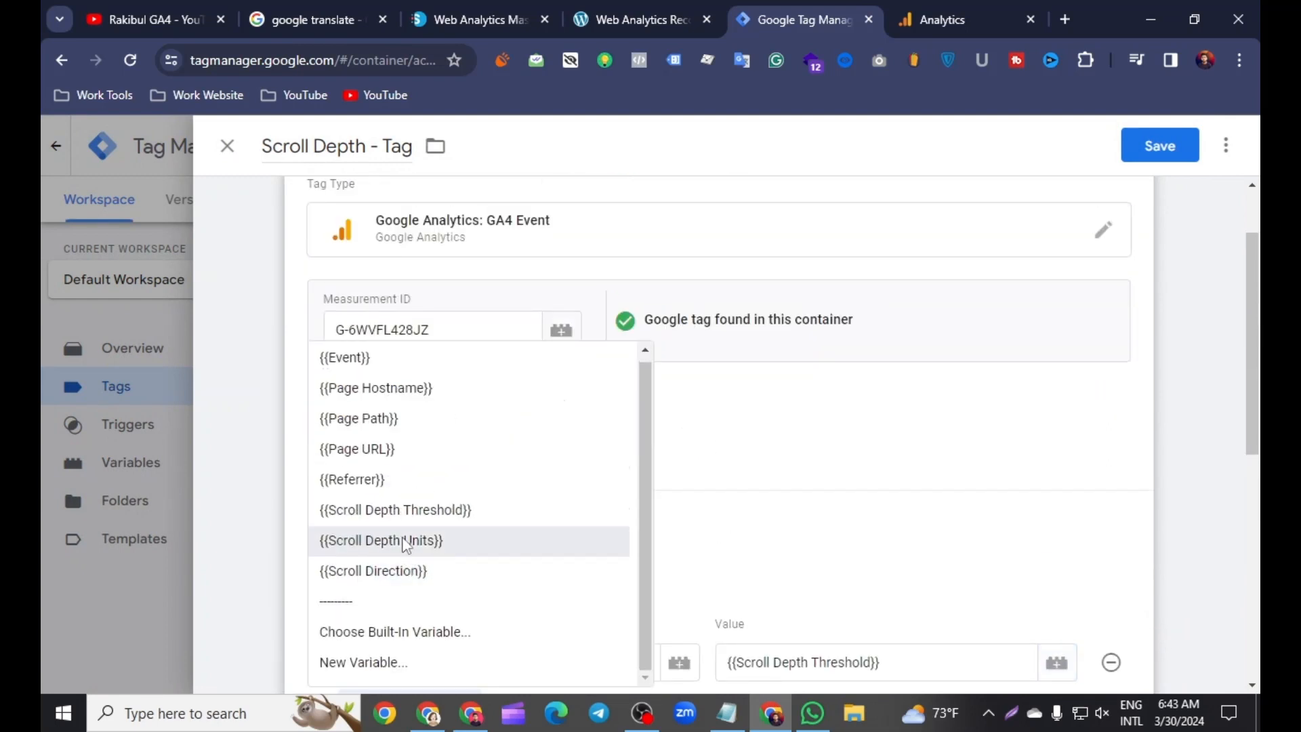
pyautogui.click(402, 513)
# Step: Create a new trigger for the tag with the Scroll Depth trigger type
pyautogui.scroll(-8, 789, 474)
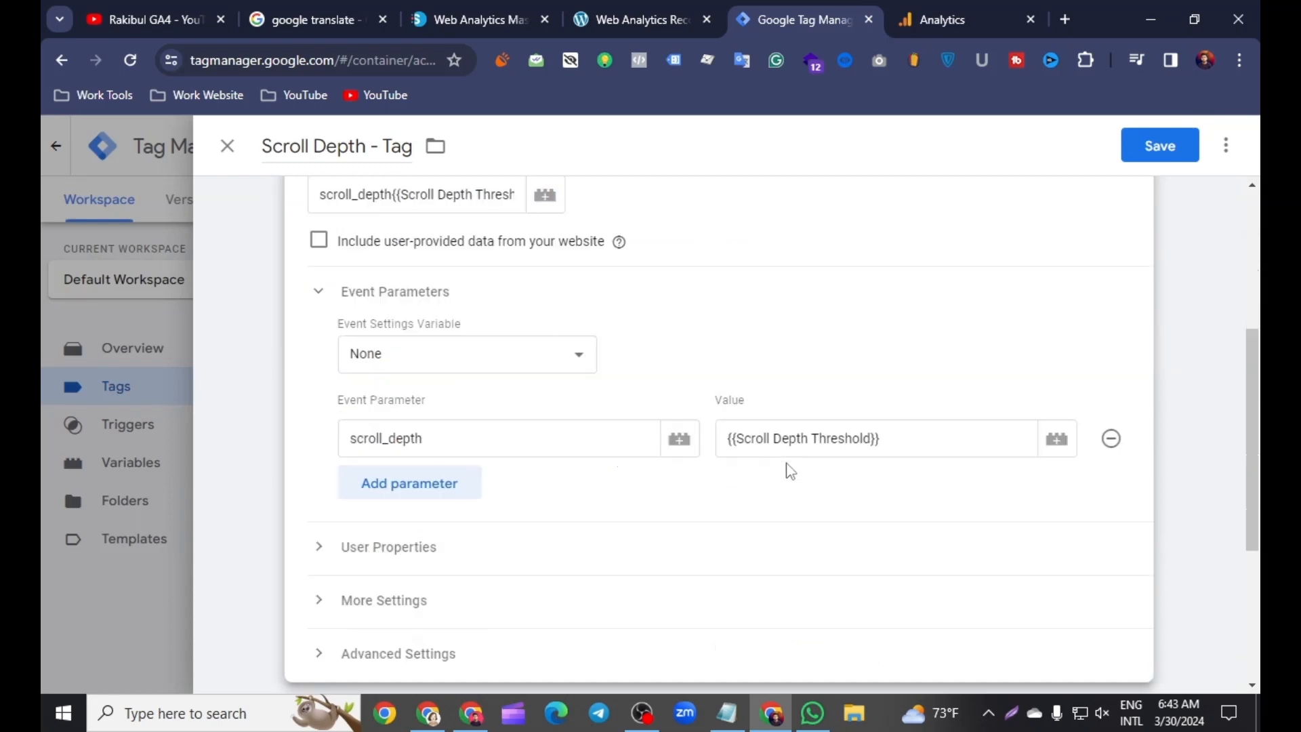
pyautogui.click(701, 541)
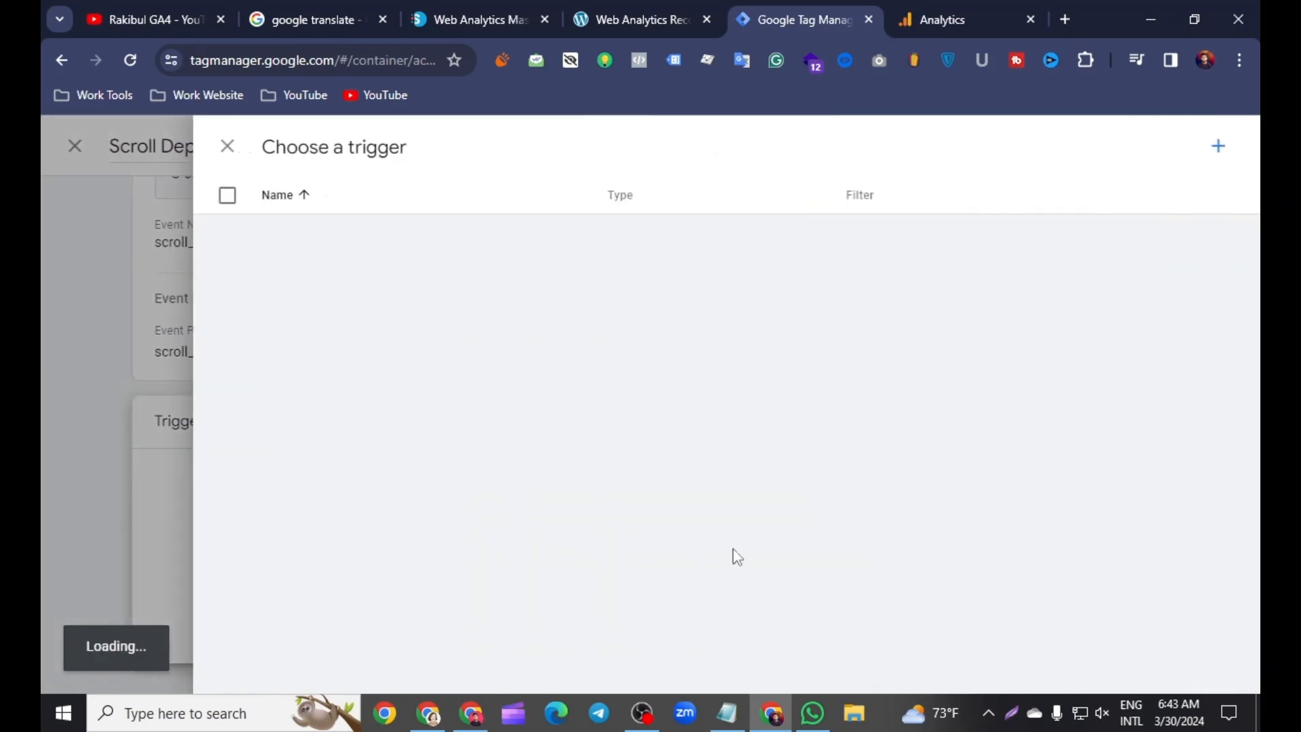
pyautogui.click(1219, 146)
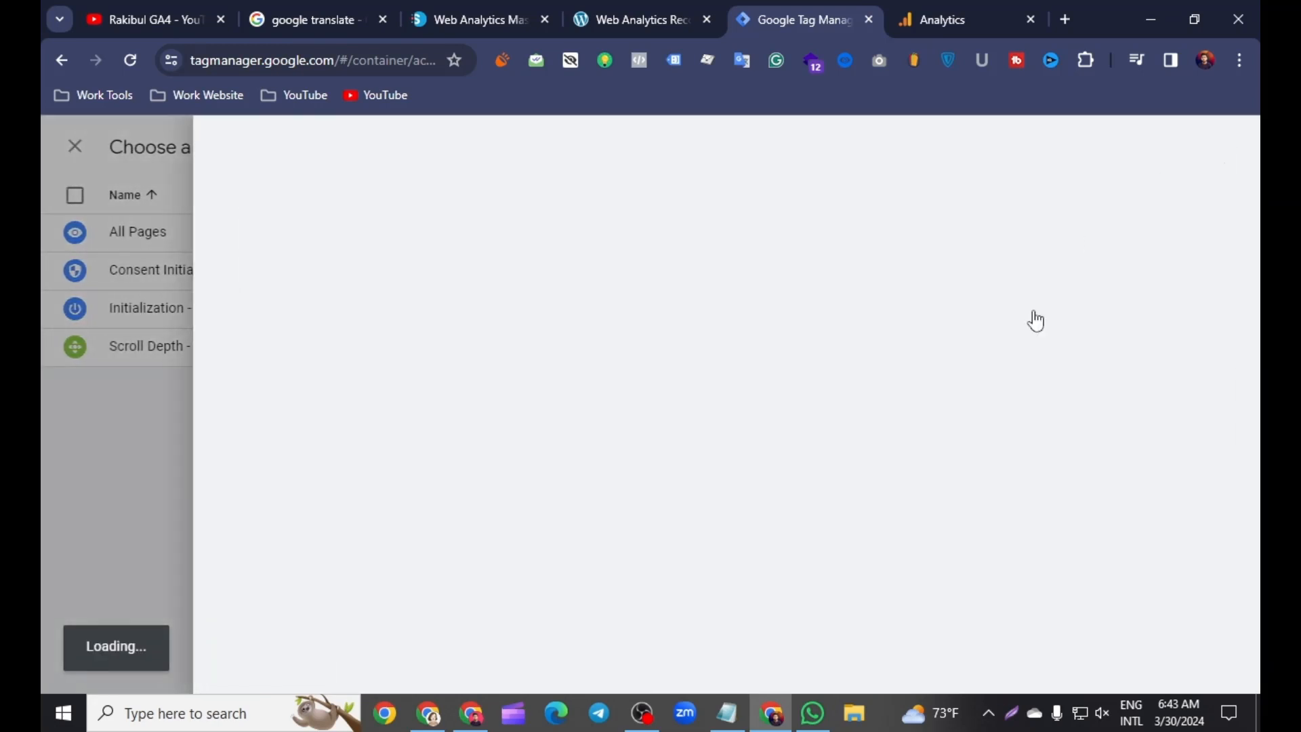
pyautogui.click(750, 305)
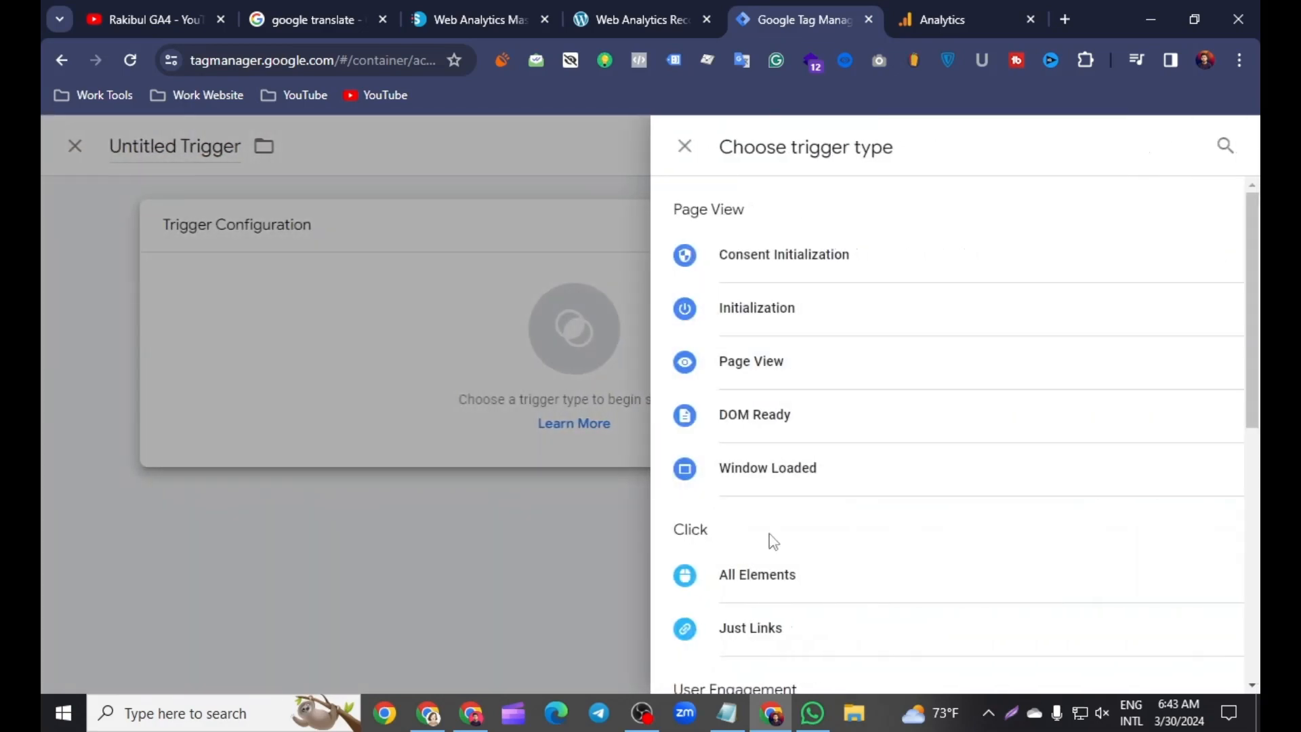
pyautogui.scroll(-5, 770, 541)
pyautogui.click(758, 463)
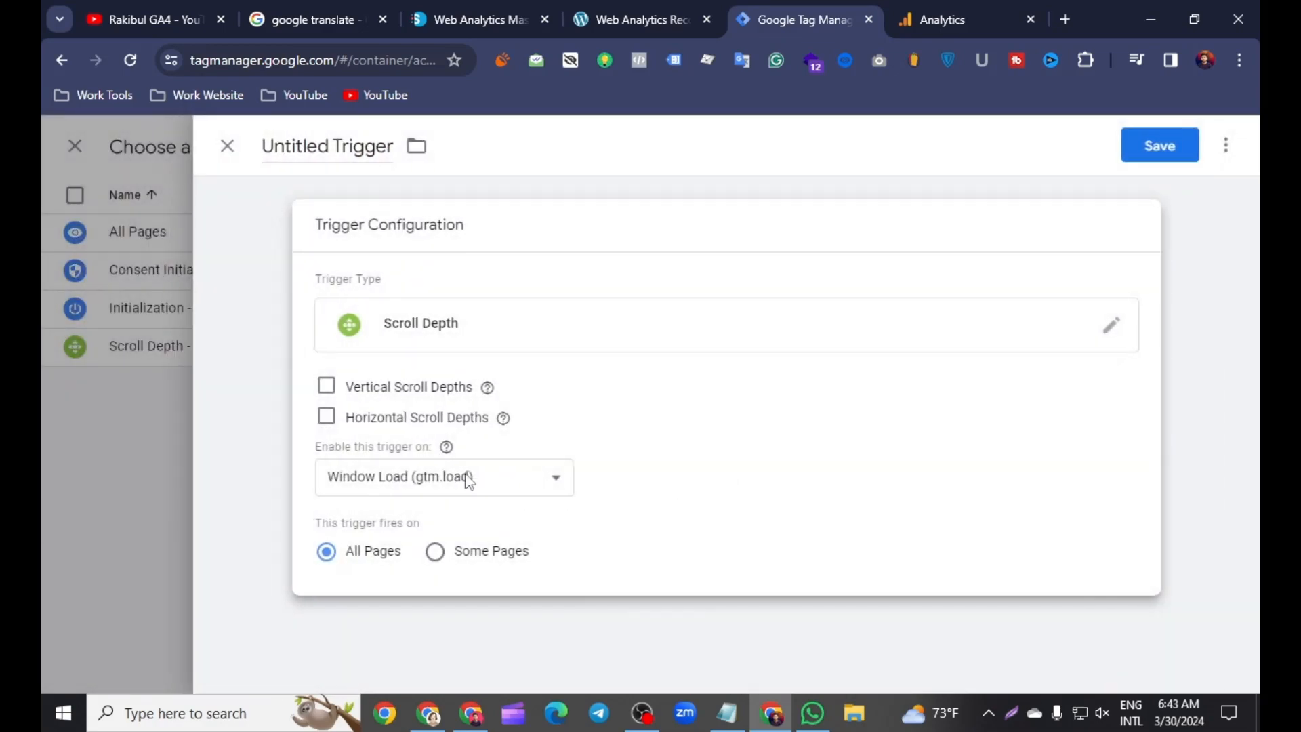
# Step: Enable Vertical Scroll Depths for the trigger and set the percentages to 20, 40, 60, 80, 100
pyautogui.click(327, 387)
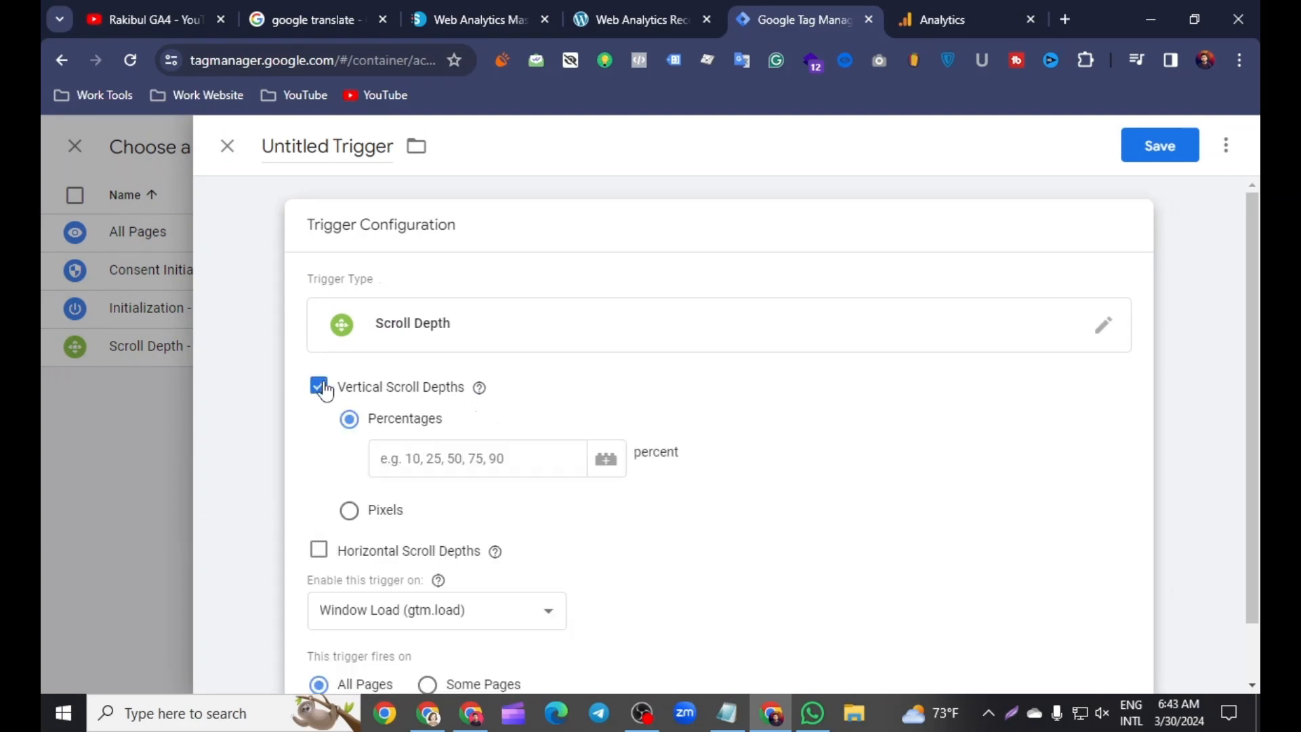
pyautogui.click(413, 459)
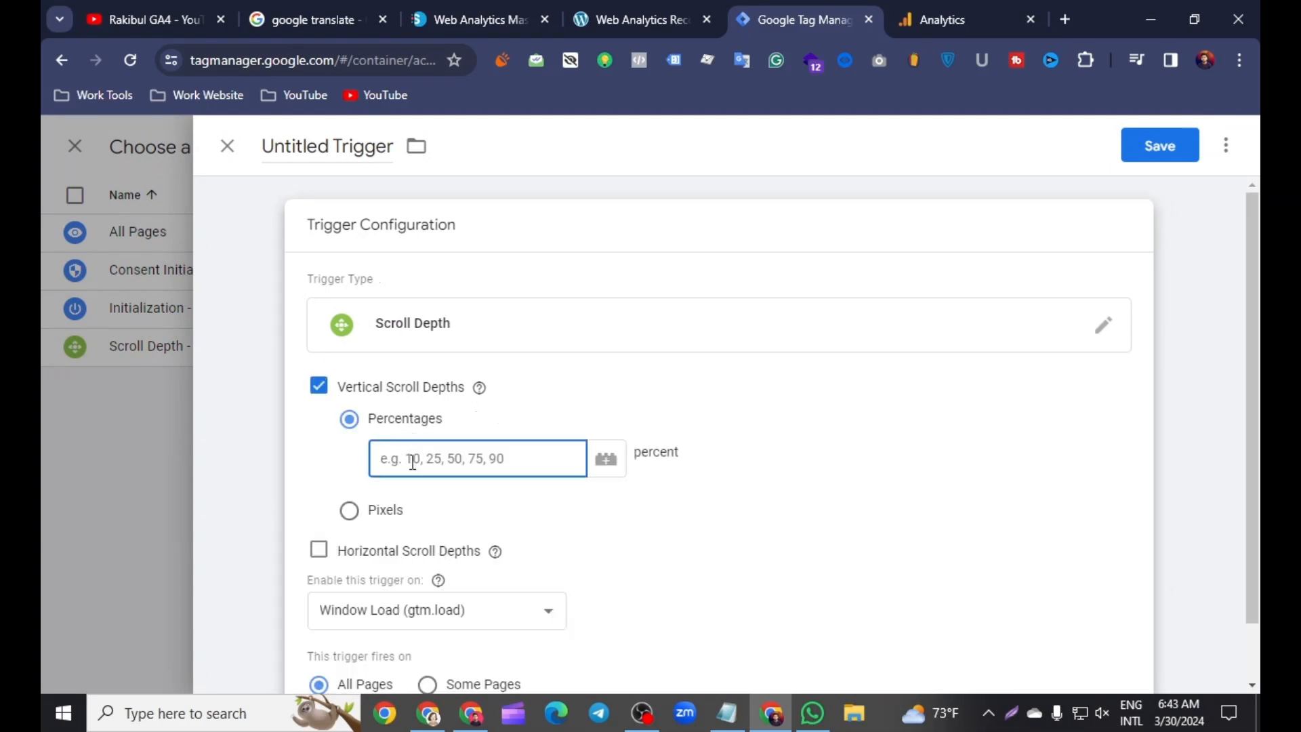
pyautogui.write('20, 40, 60,')
pyautogui.write('80')
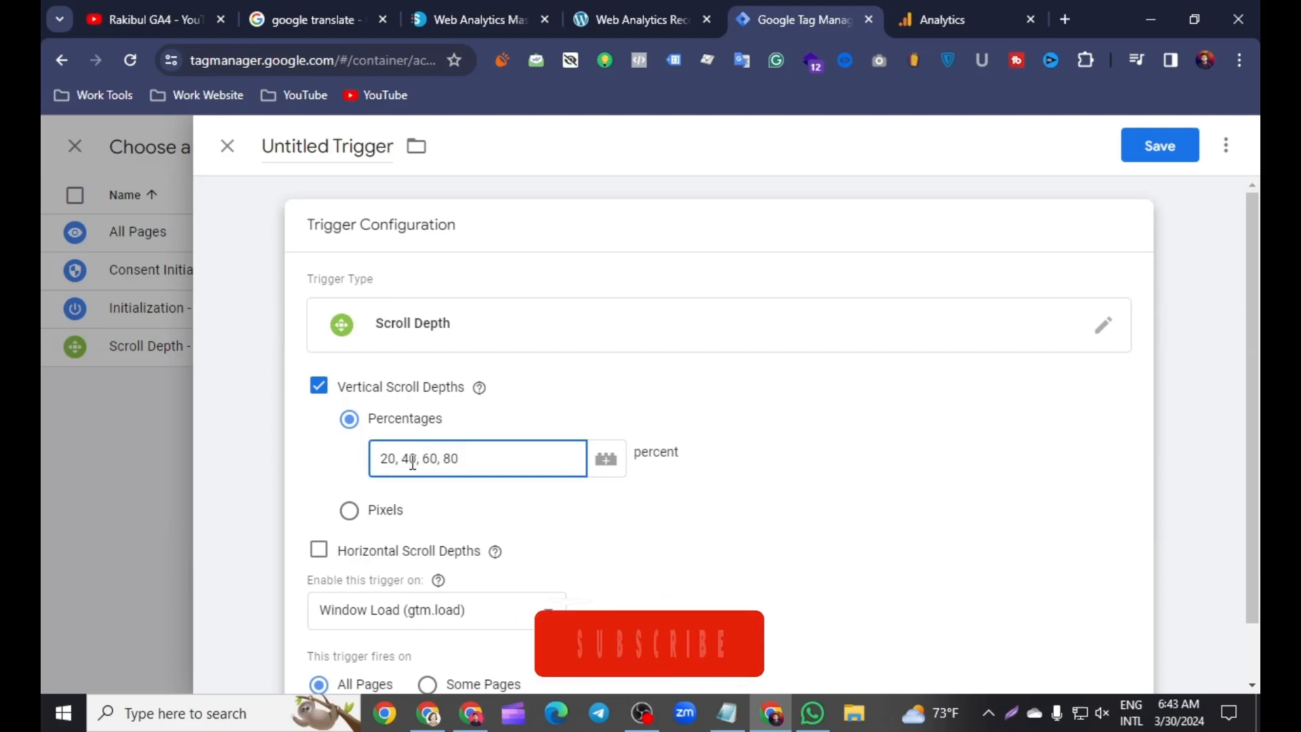
pyautogui.write(', 100')
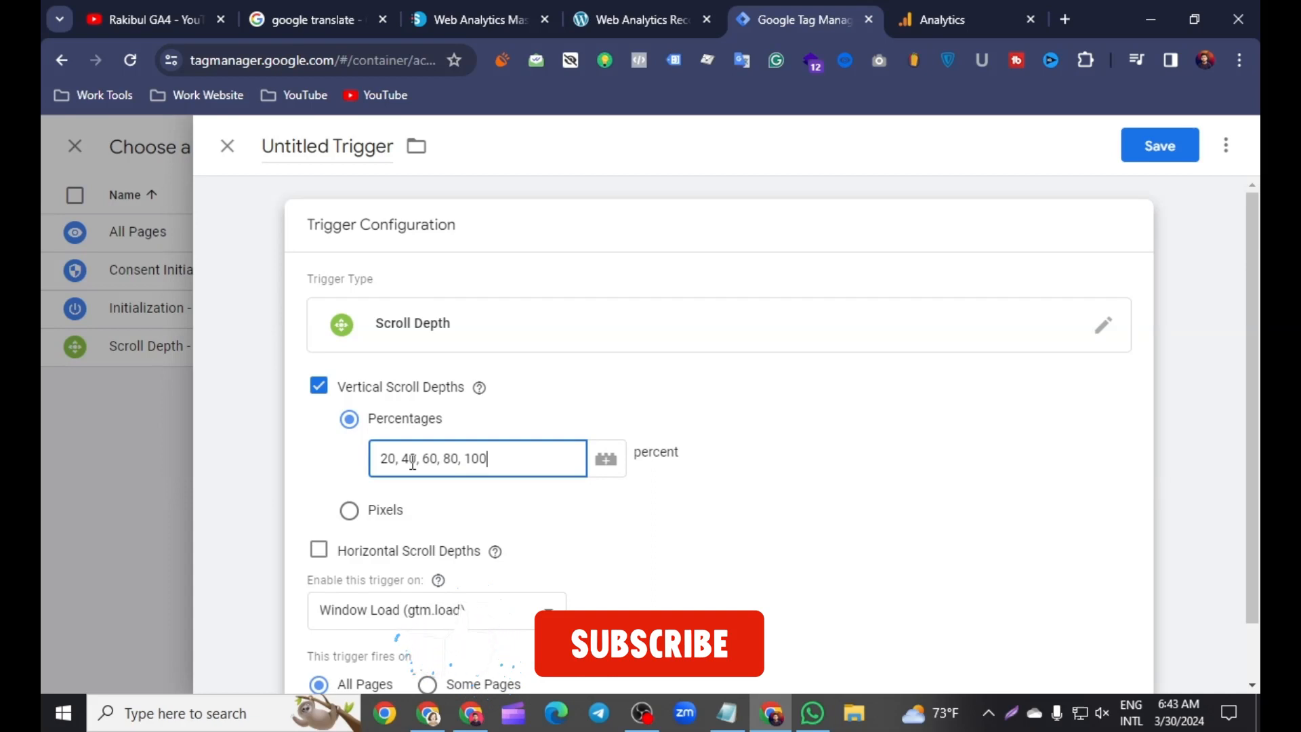
# Step: Rename the trigger as "Scroll Depth Trigger"
pyautogui.moveTo(329, 146); pyautogui.dragTo(258, 146)
pyautogui.rightClick(288, 151)
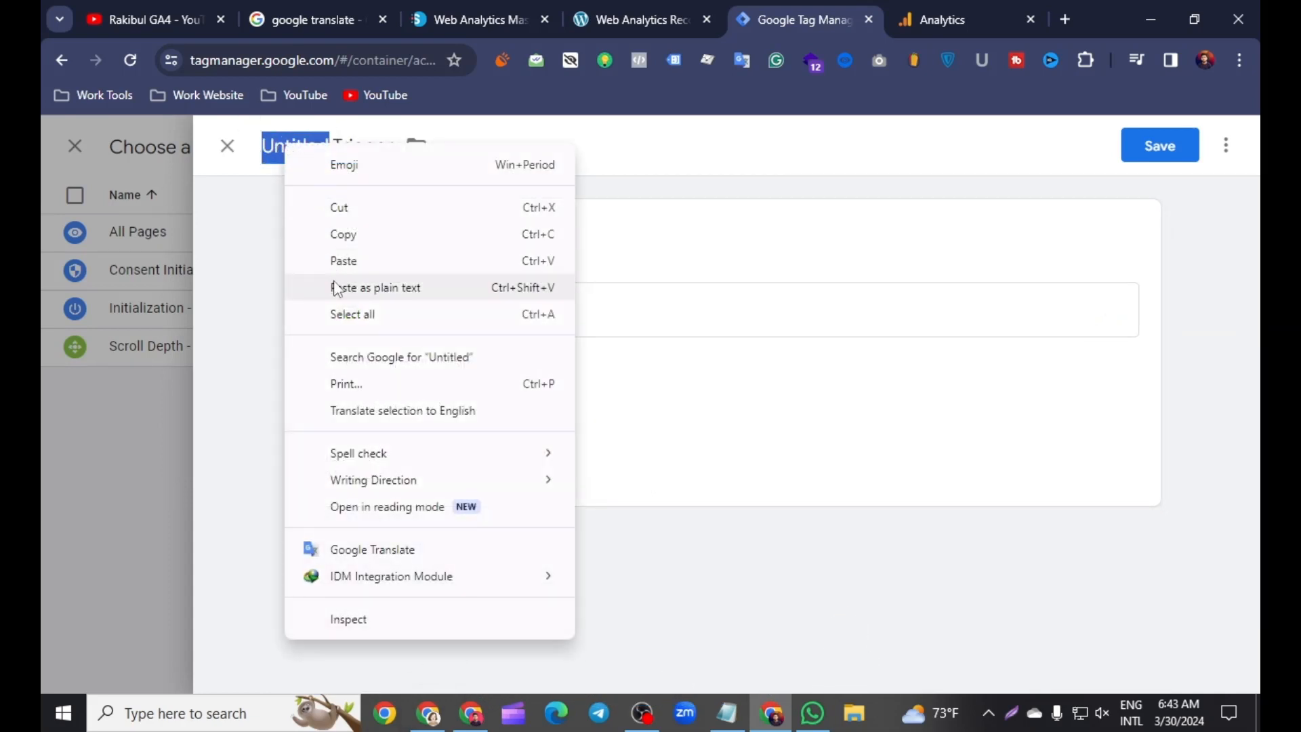
pyautogui.click(359, 287)
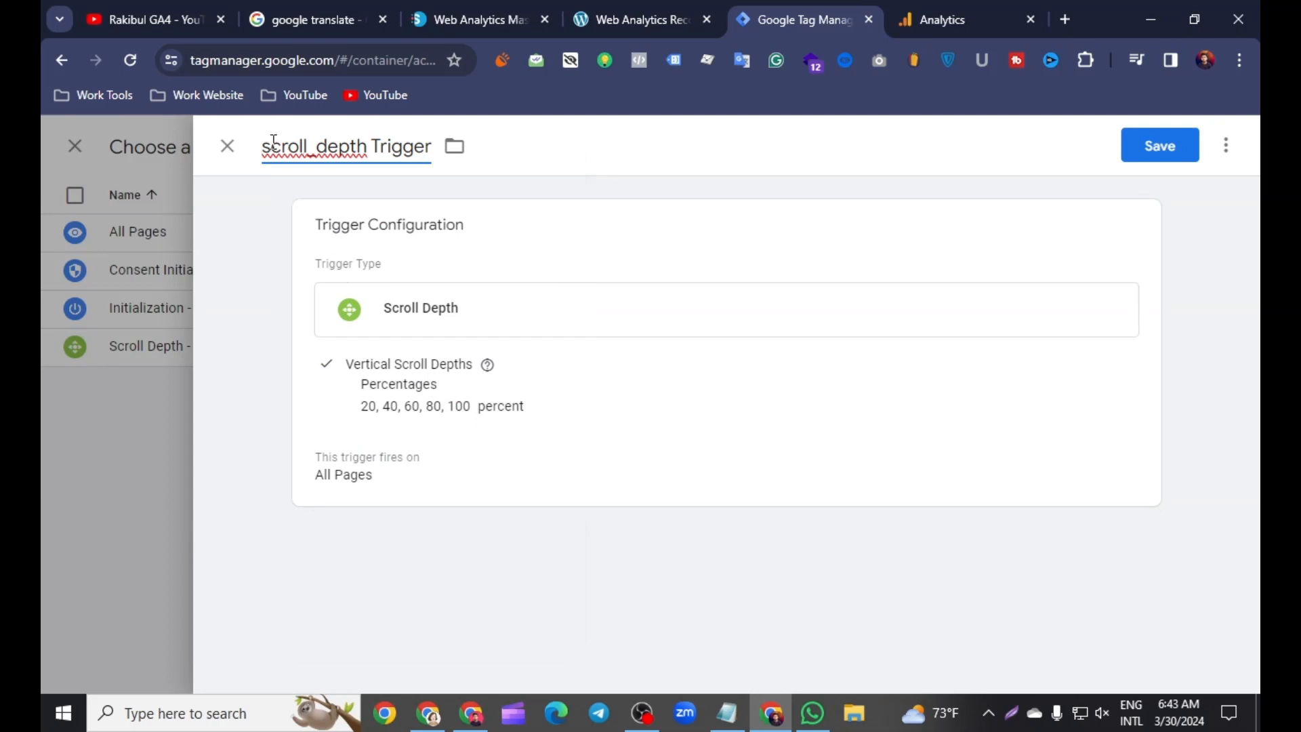
pyautogui.press('BackSpace')
pyautogui.write('S')
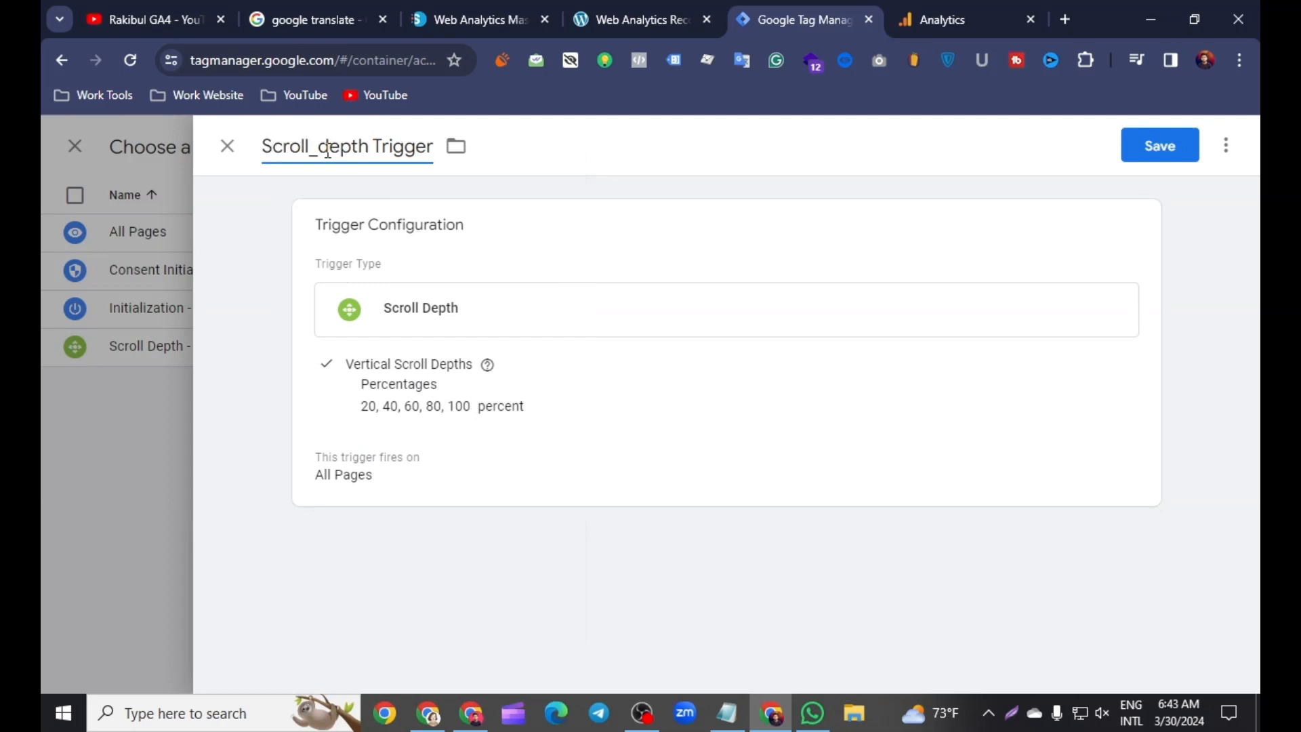
pyautogui.click(327, 151)
pyautogui.press('BackSpace')
pyautogui.press('BackSpace')
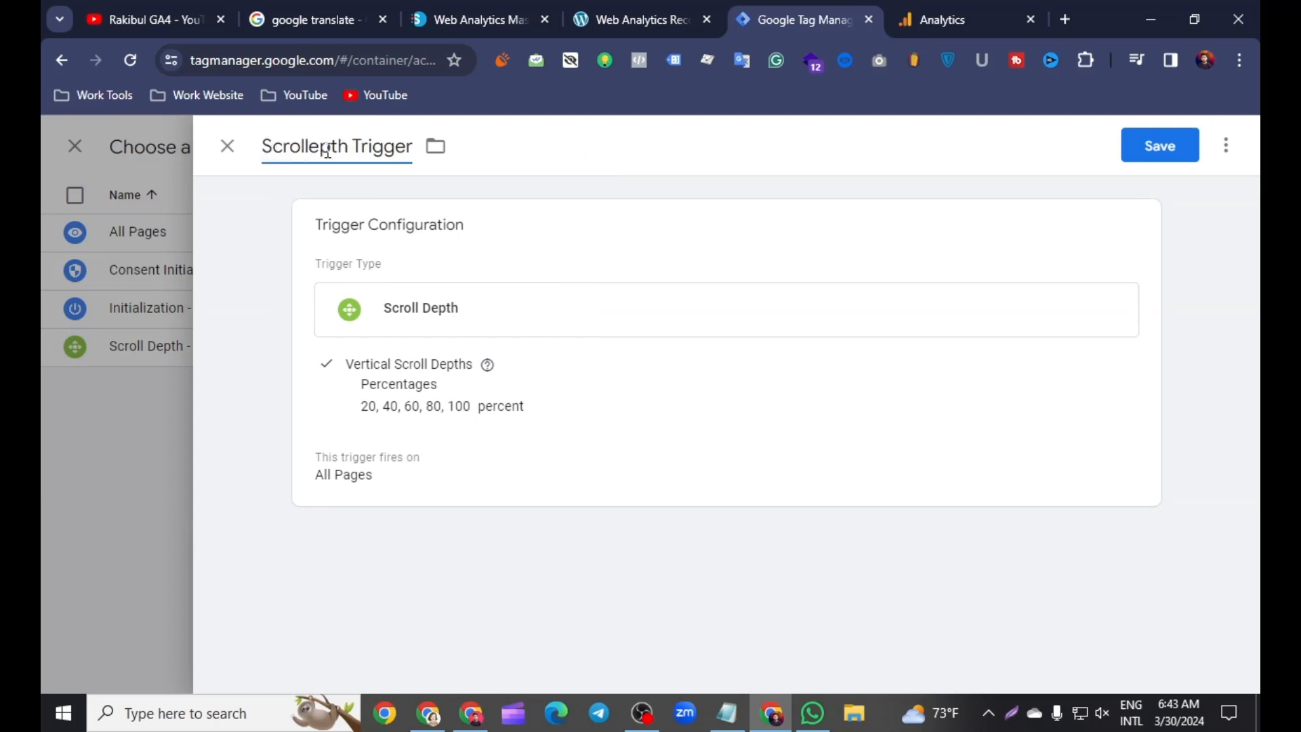
pyautogui.write('D')
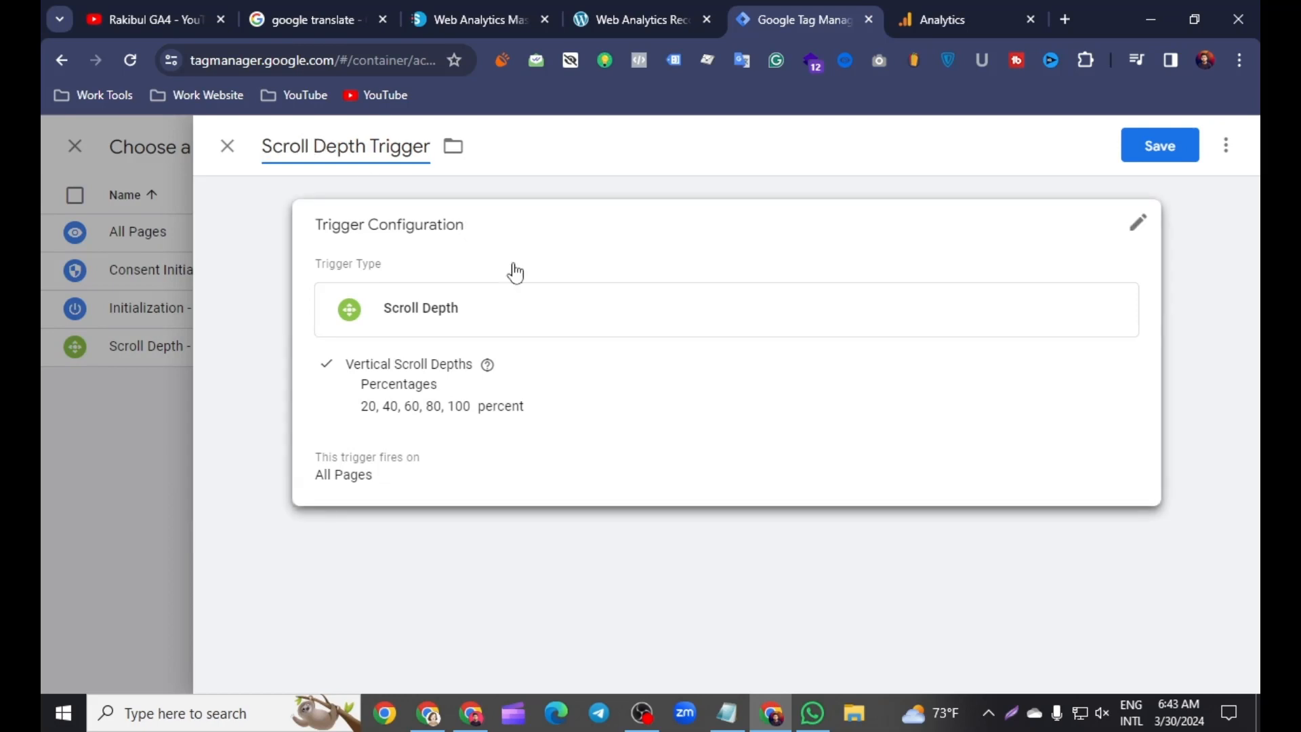
# Step: Check the trigger's firing settings and save it as the tag's firing trigger
pyautogui.click(465, 502)
pyautogui.scroll(-1, 485, 572)
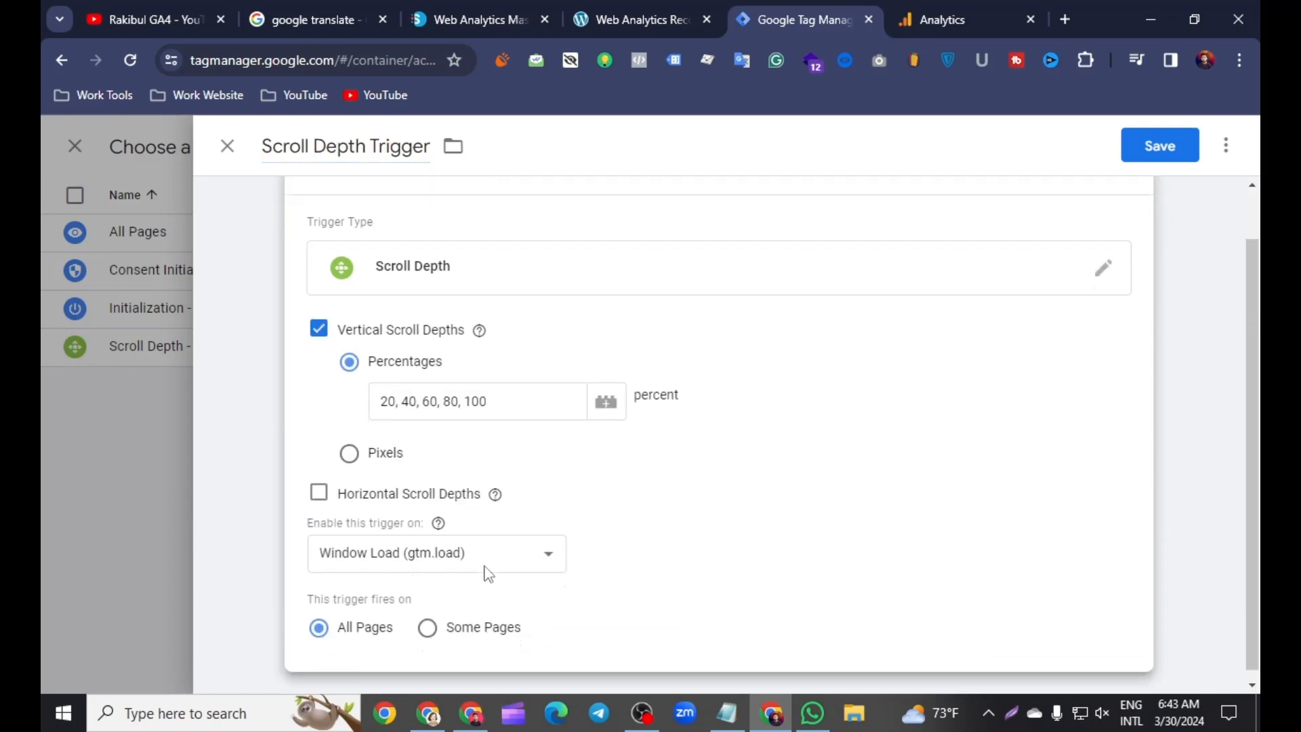
pyautogui.click(1148, 146)
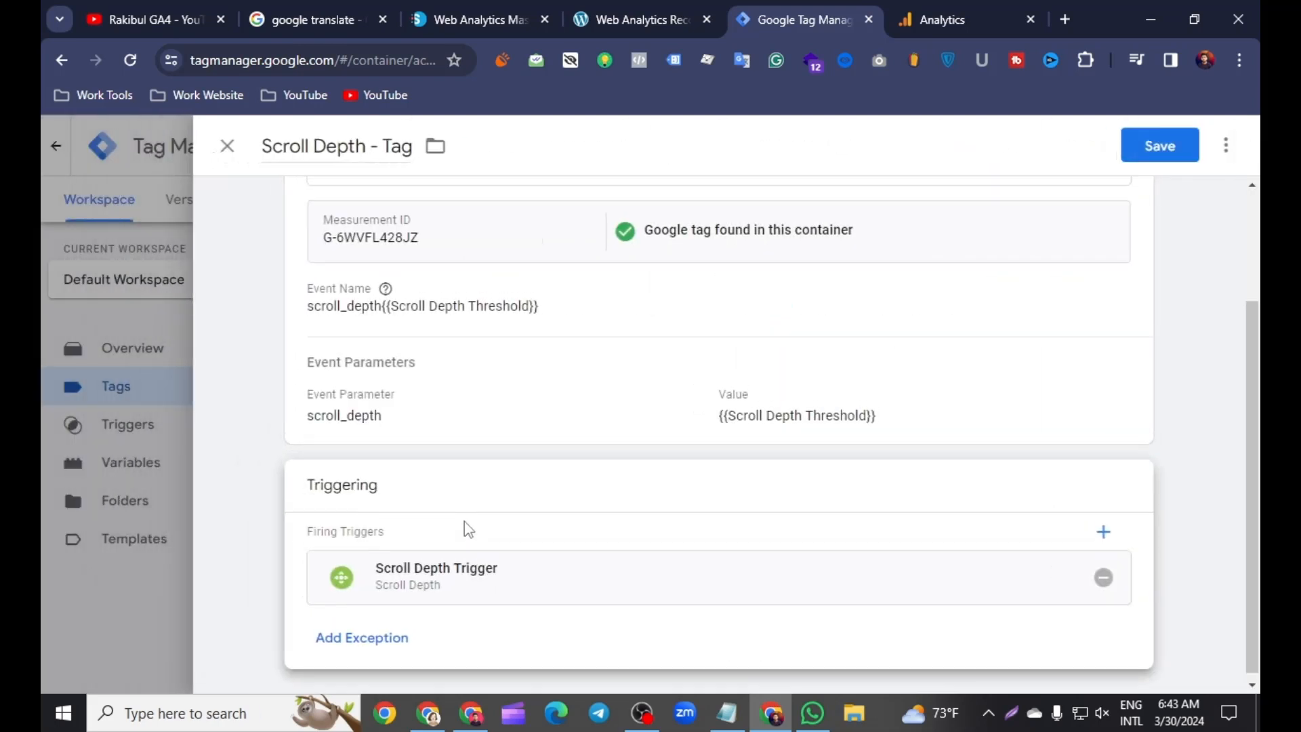
# Step: Review the scroll depth tag's event name, parameter and firing trigger, and save the tag
pyautogui.scroll(3, 479, 505)
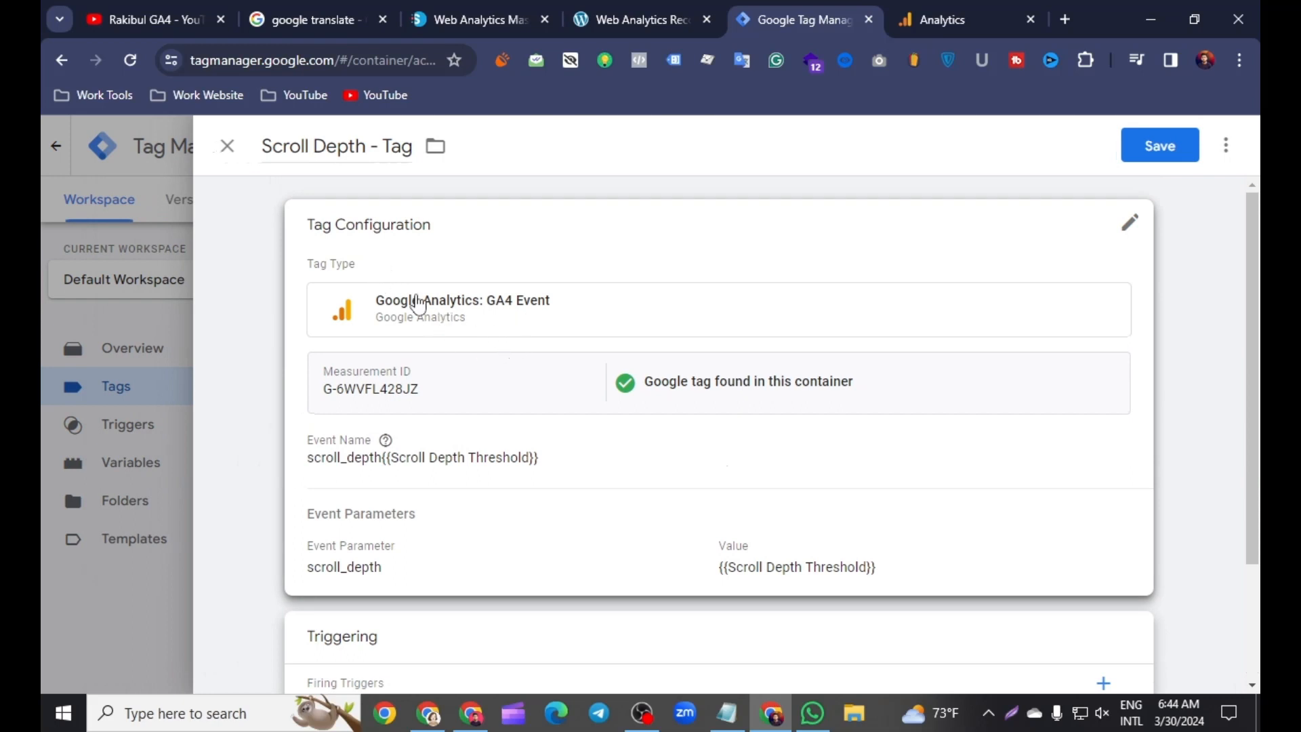
pyautogui.scroll(-2, 434, 389)
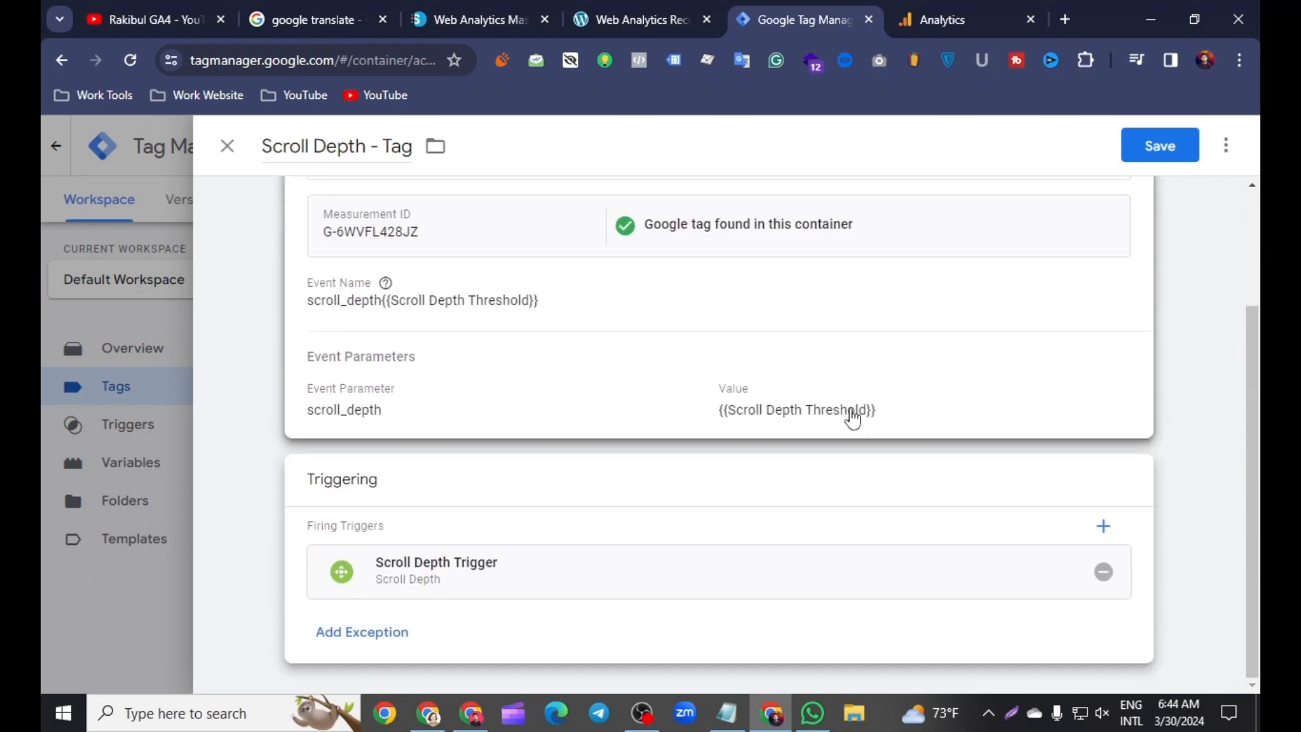
pyautogui.scroll(2, 675, 517)
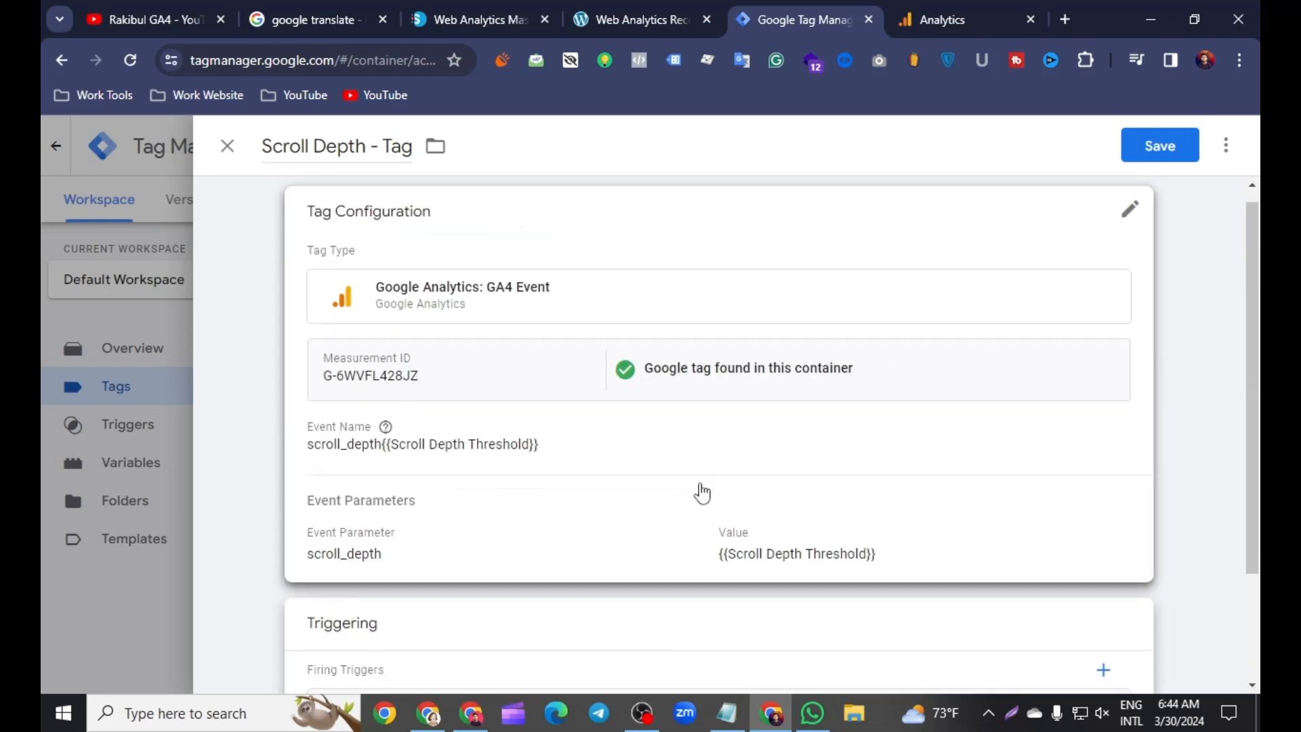
pyautogui.click(1139, 148)
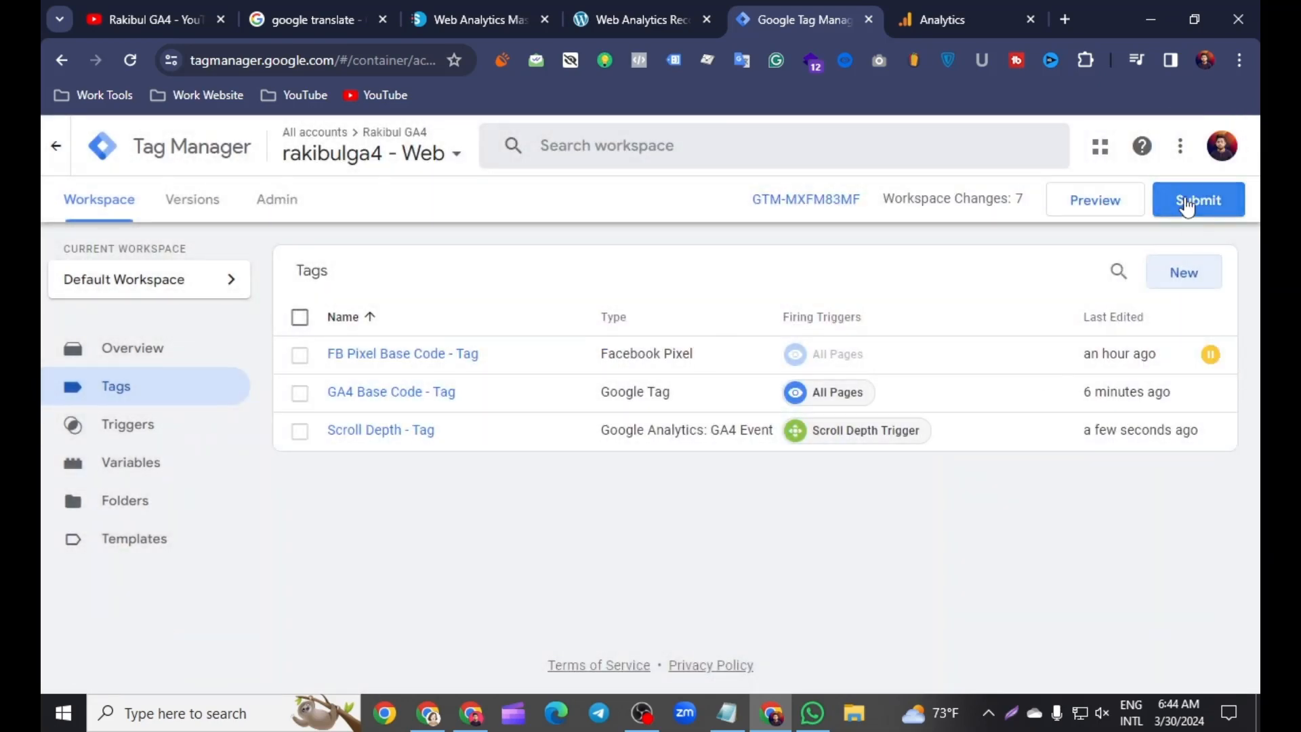
# Step: Submit and publish the workspace changes without a version name or description, and return to the workspace overview
pyautogui.click(1198, 200)
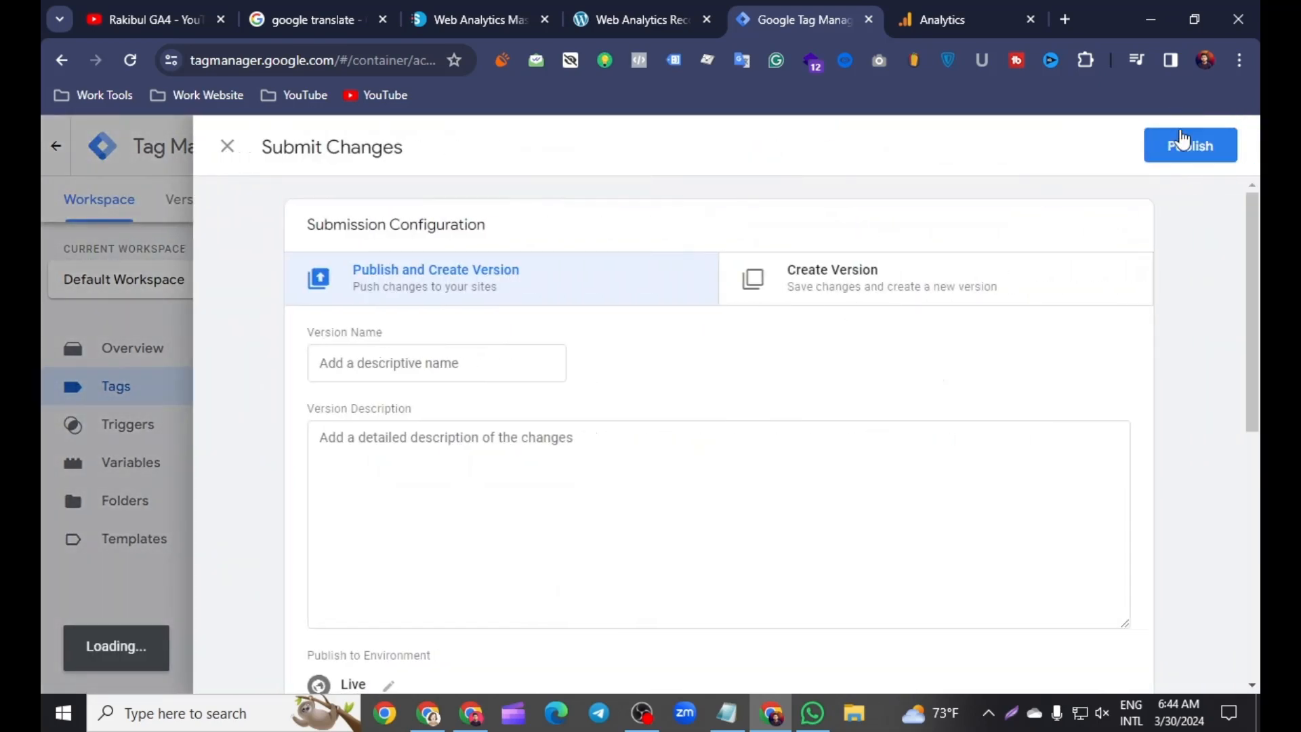
pyautogui.click(1185, 149)
pyautogui.click(896, 649)
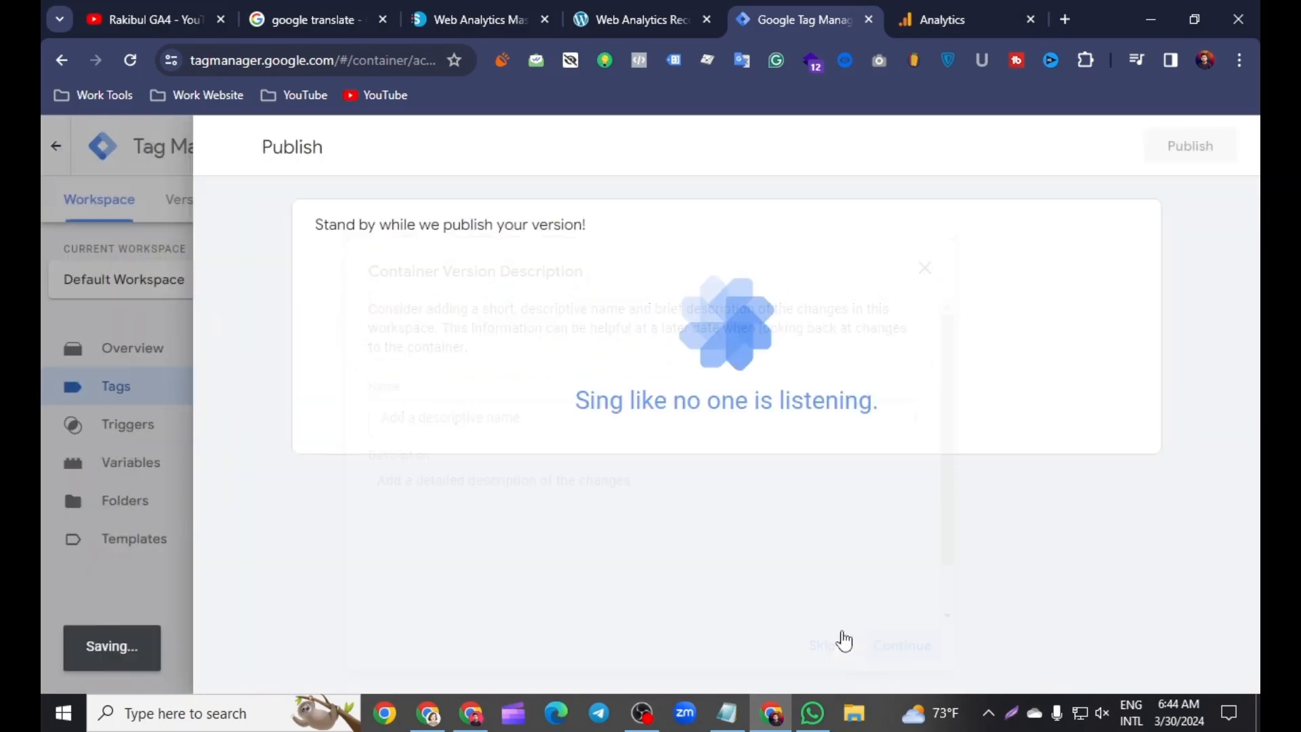
pyautogui.click(228, 150)
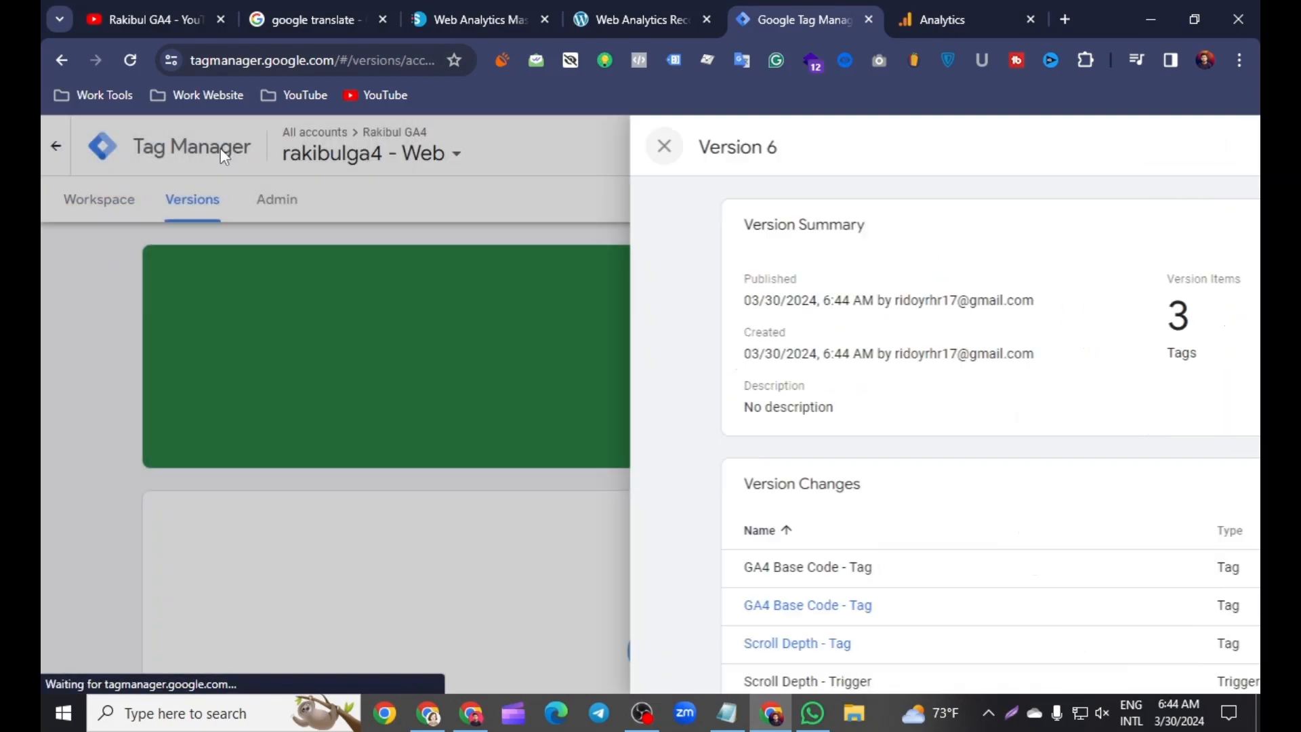
pyautogui.click(111, 213)
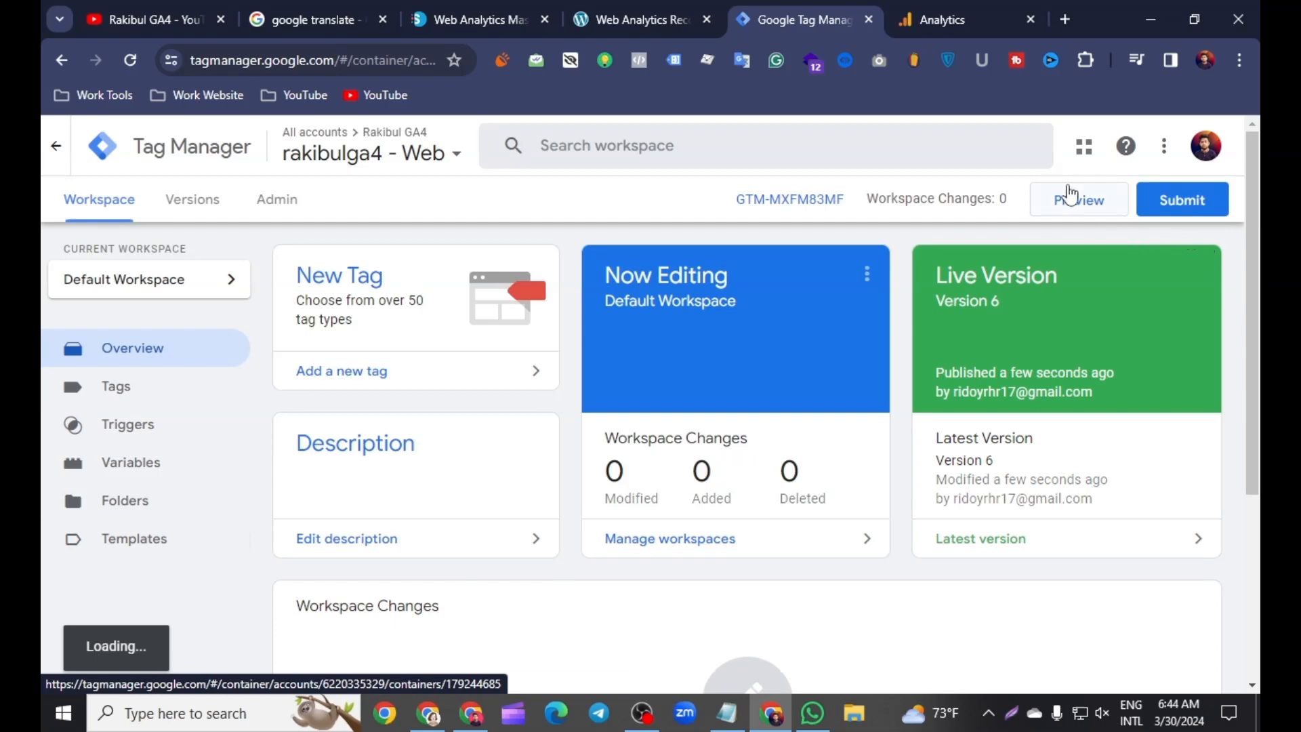
# Step: Connect Tag Manager preview mode to the dev-web-analytics-recorded-batch-01 site and scroll the homepage from start to end to trigger scroll depth events
pyautogui.click(1083, 203)
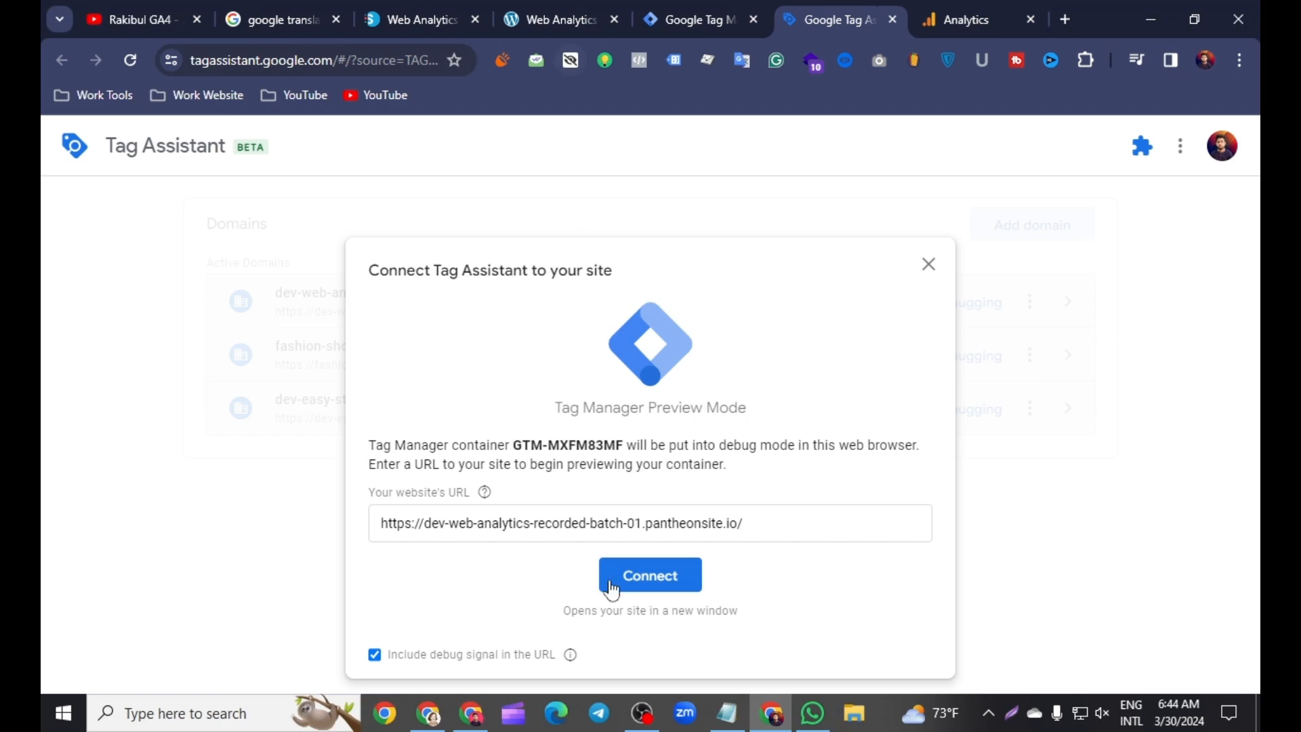
pyautogui.click(650, 584)
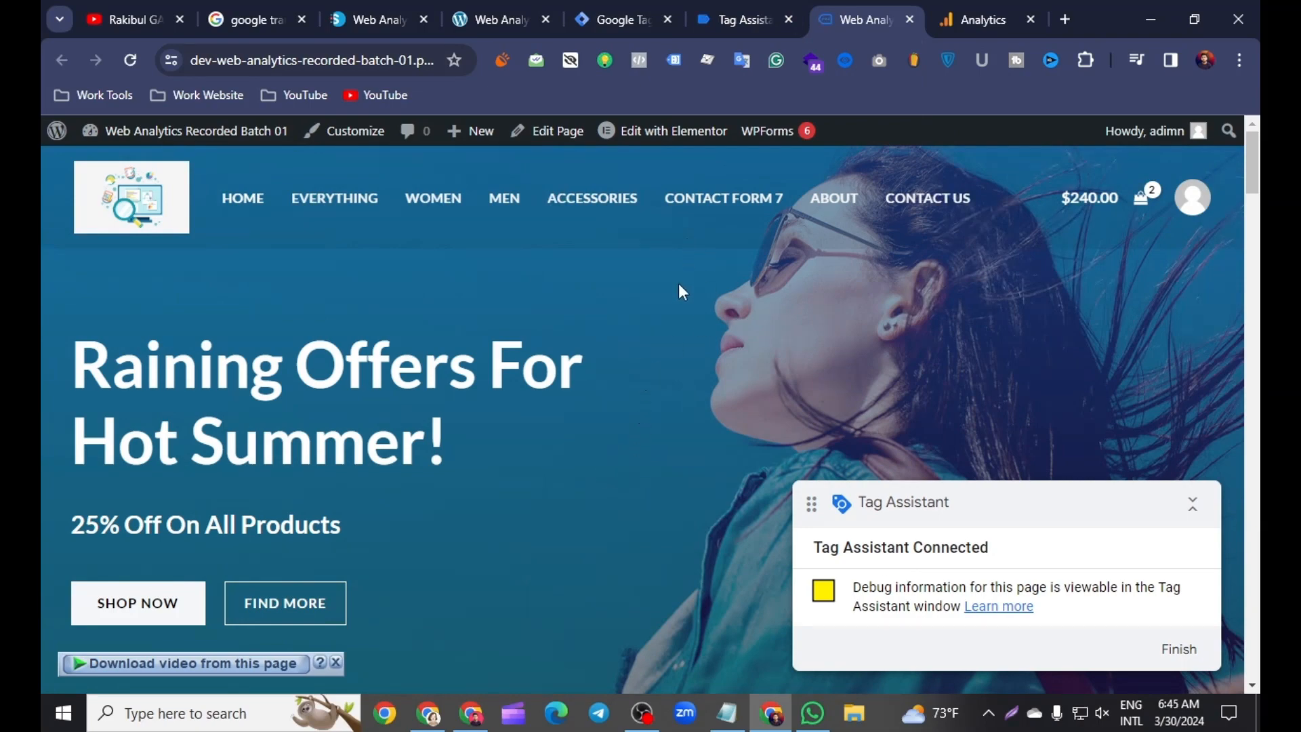
pyautogui.scroll(-9, 681, 291)
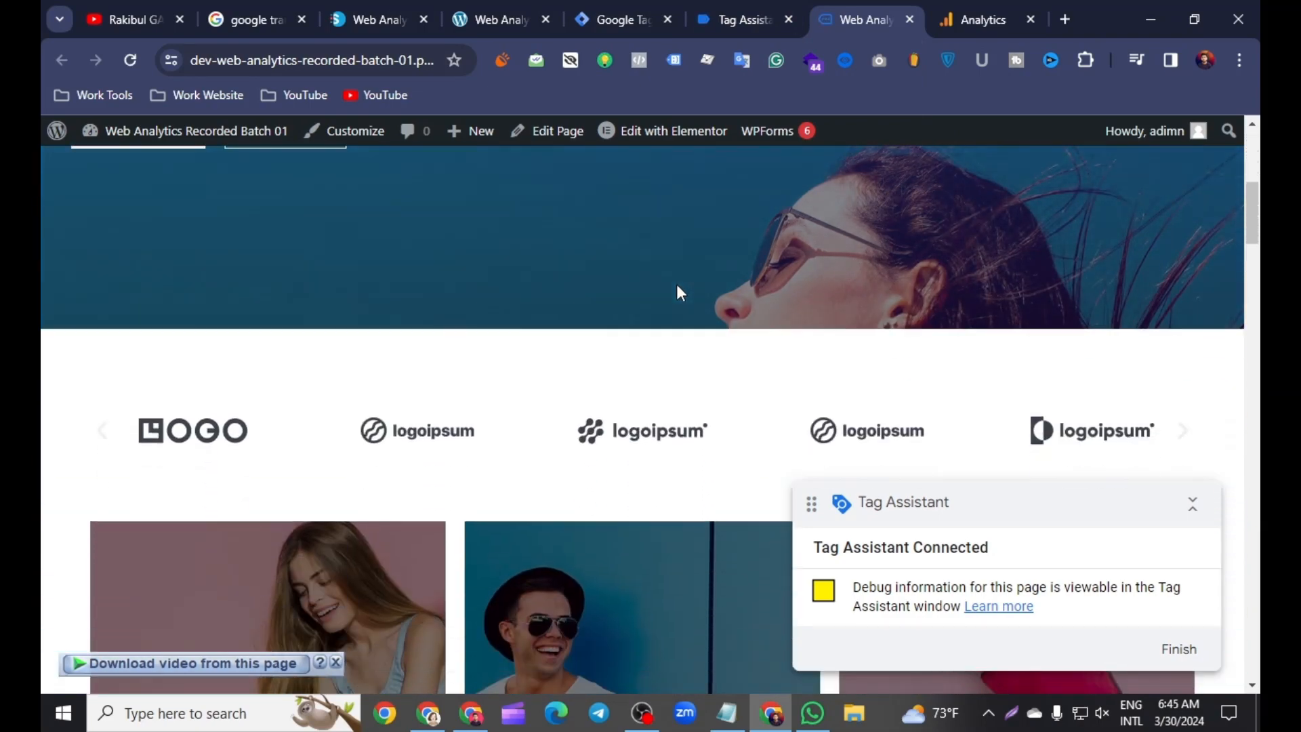
pyautogui.scroll(-12, 681, 292)
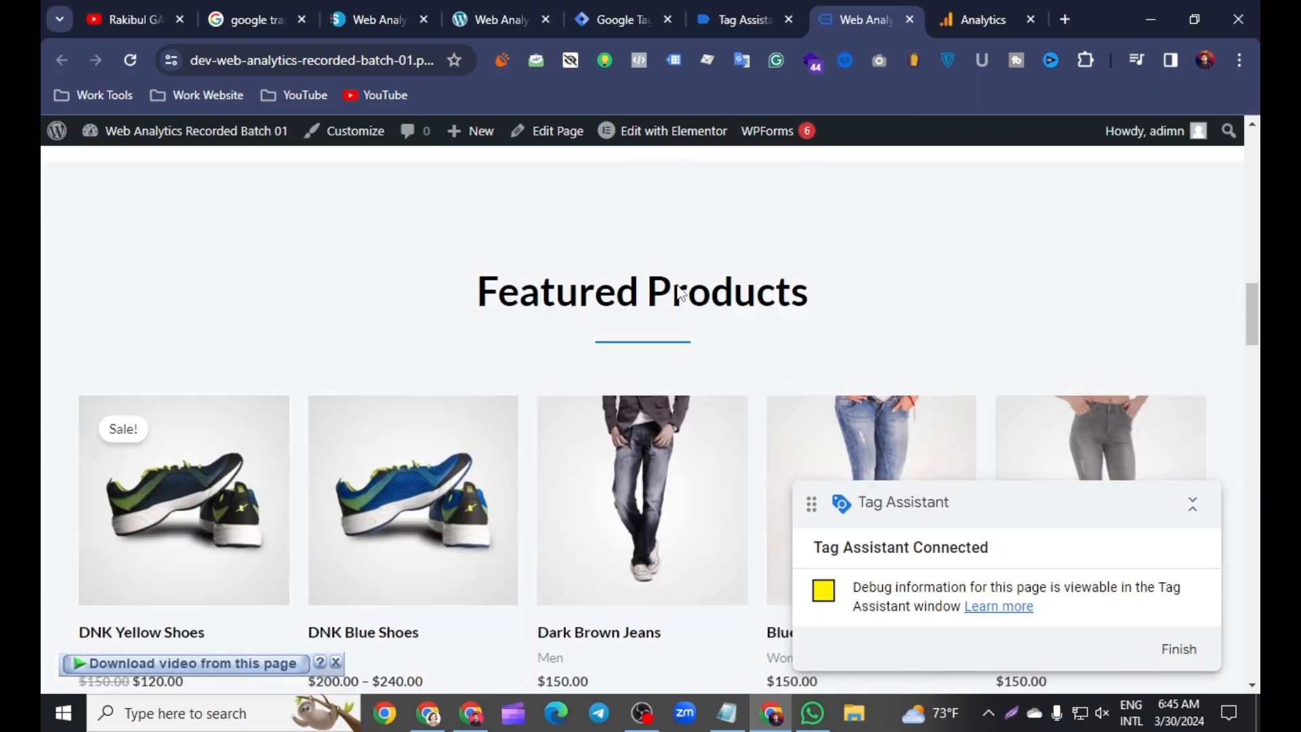
pyautogui.scroll(-12, 680, 295)
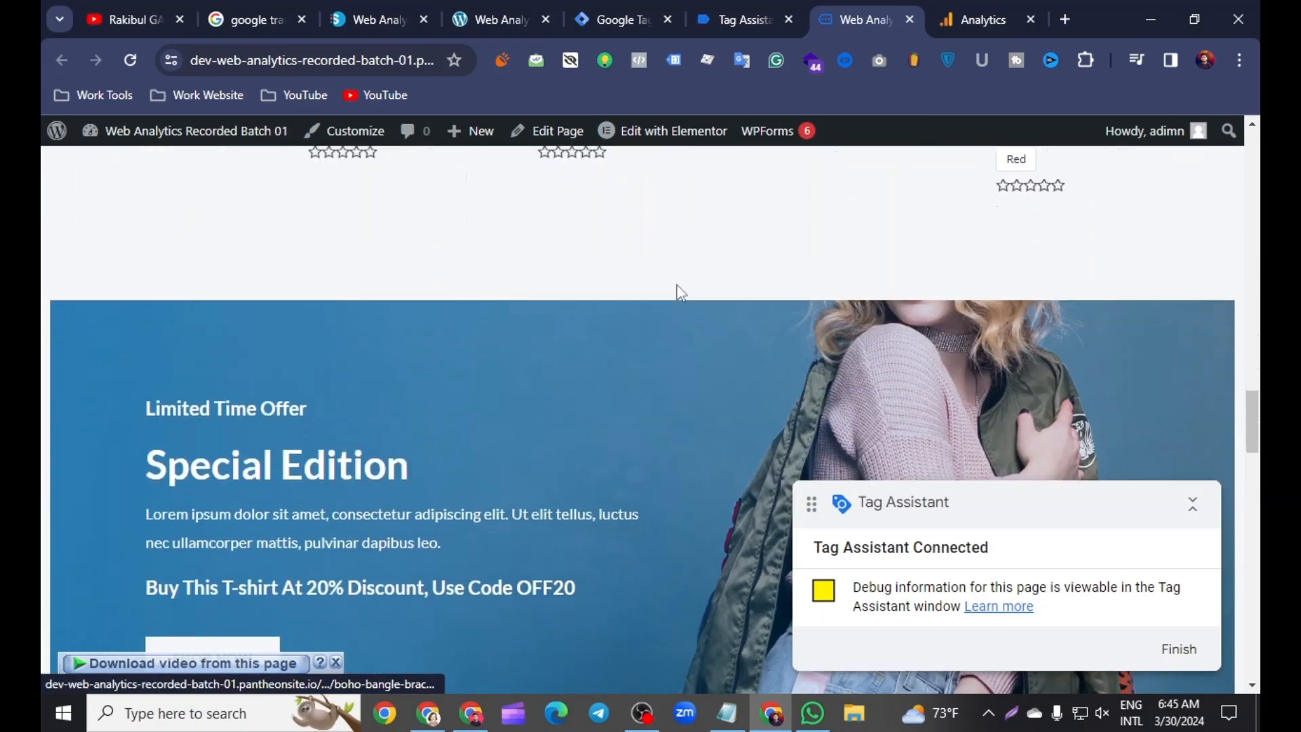
pyautogui.scroll(-12, 677, 285)
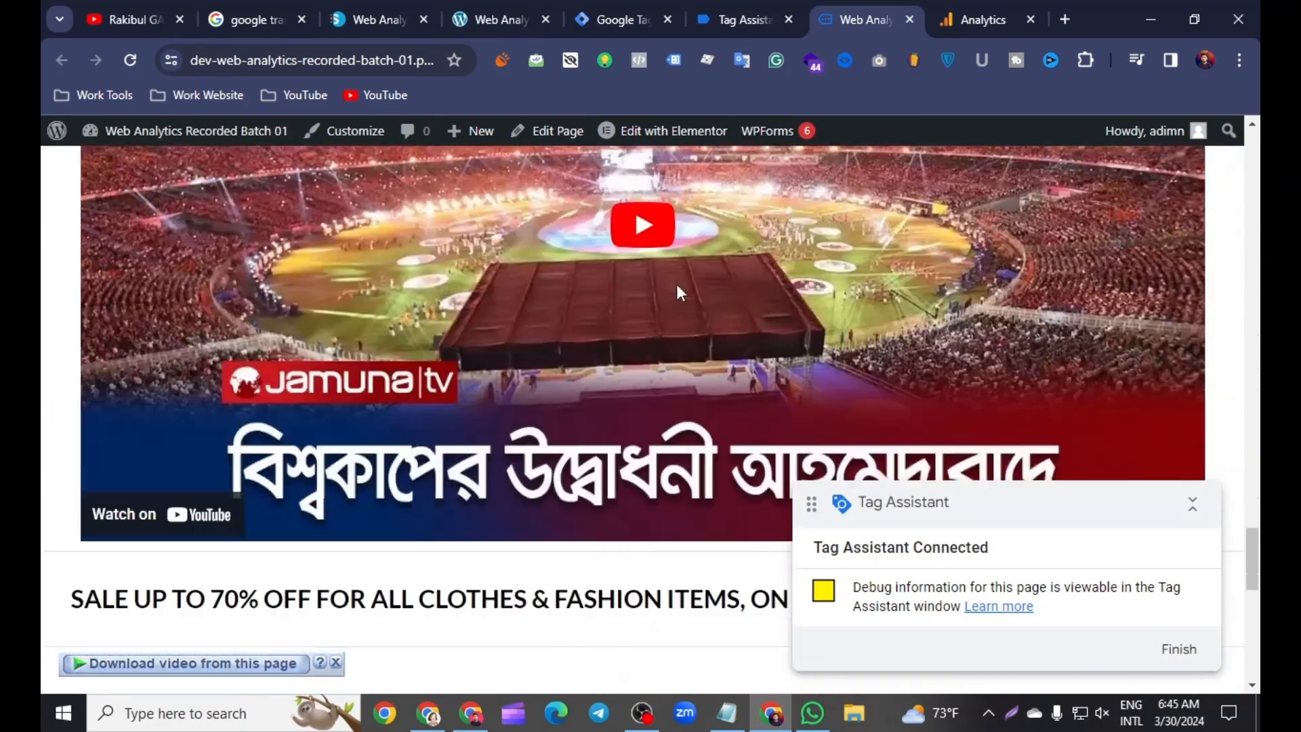
pyautogui.scroll(-6, 681, 292)
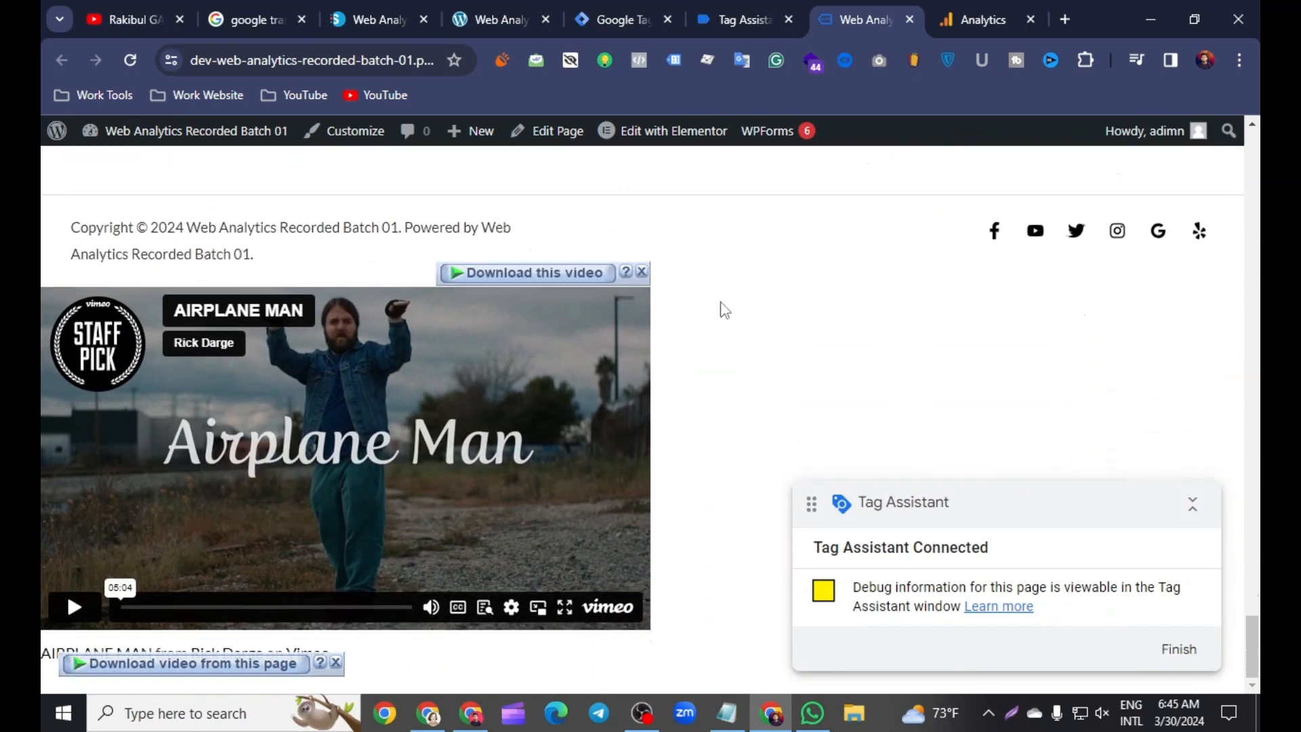
pyautogui.scroll(20, 720, 302)
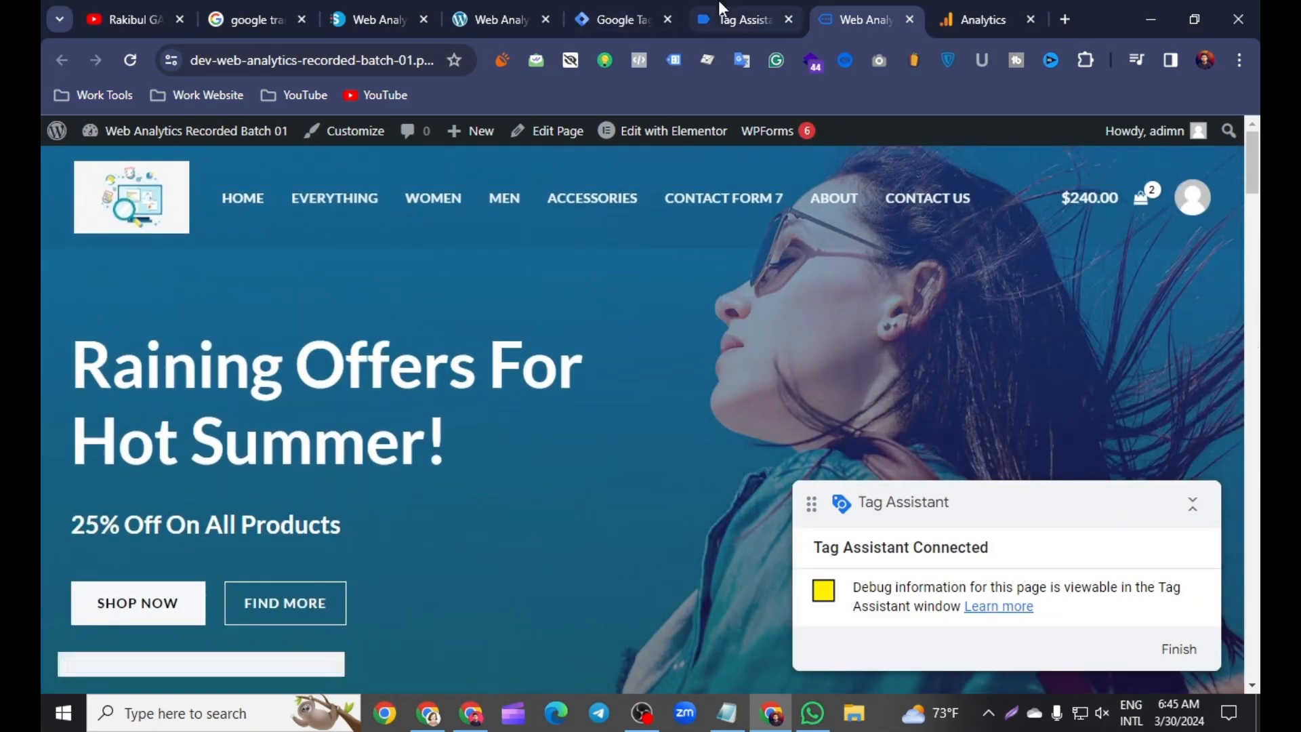
# Step: Switch to Tag Assistant and inspect the fired tags and variable values of the first Scroll Depth event
pyautogui.click(737, 19)
pyautogui.click(638, 500)
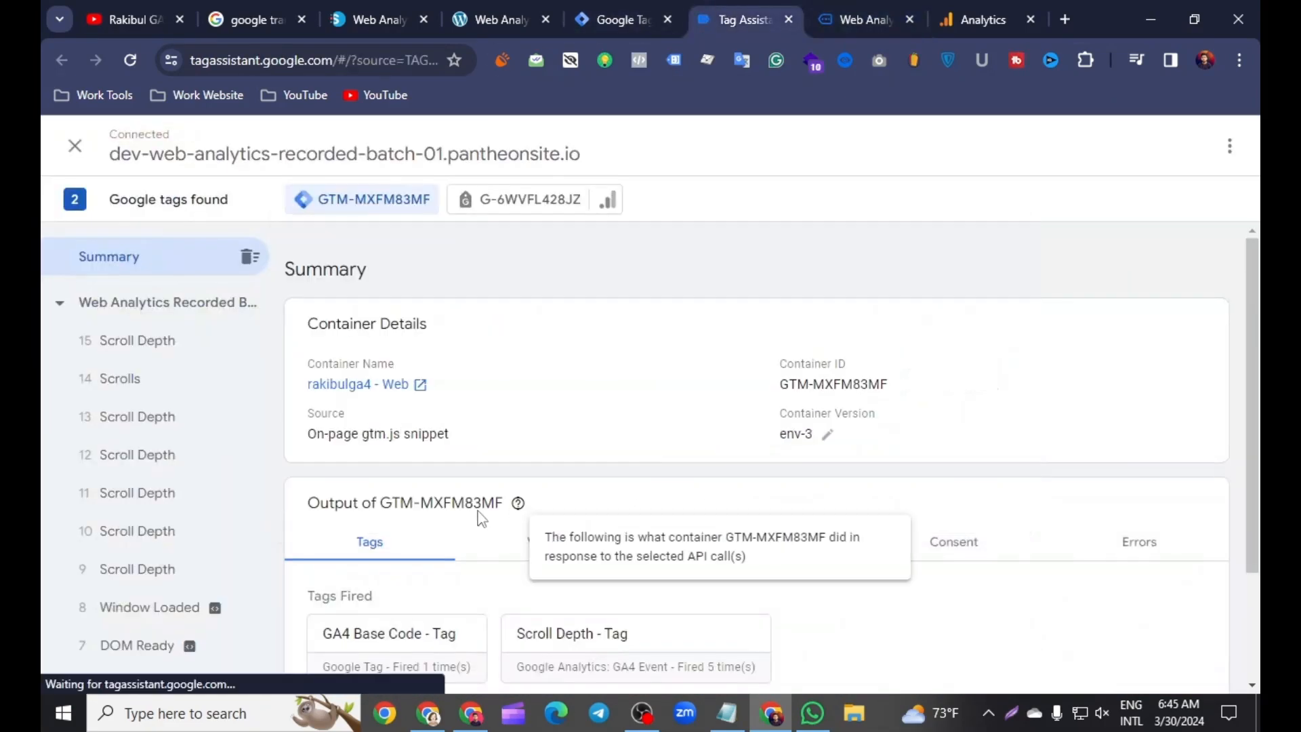
pyautogui.click(144, 572)
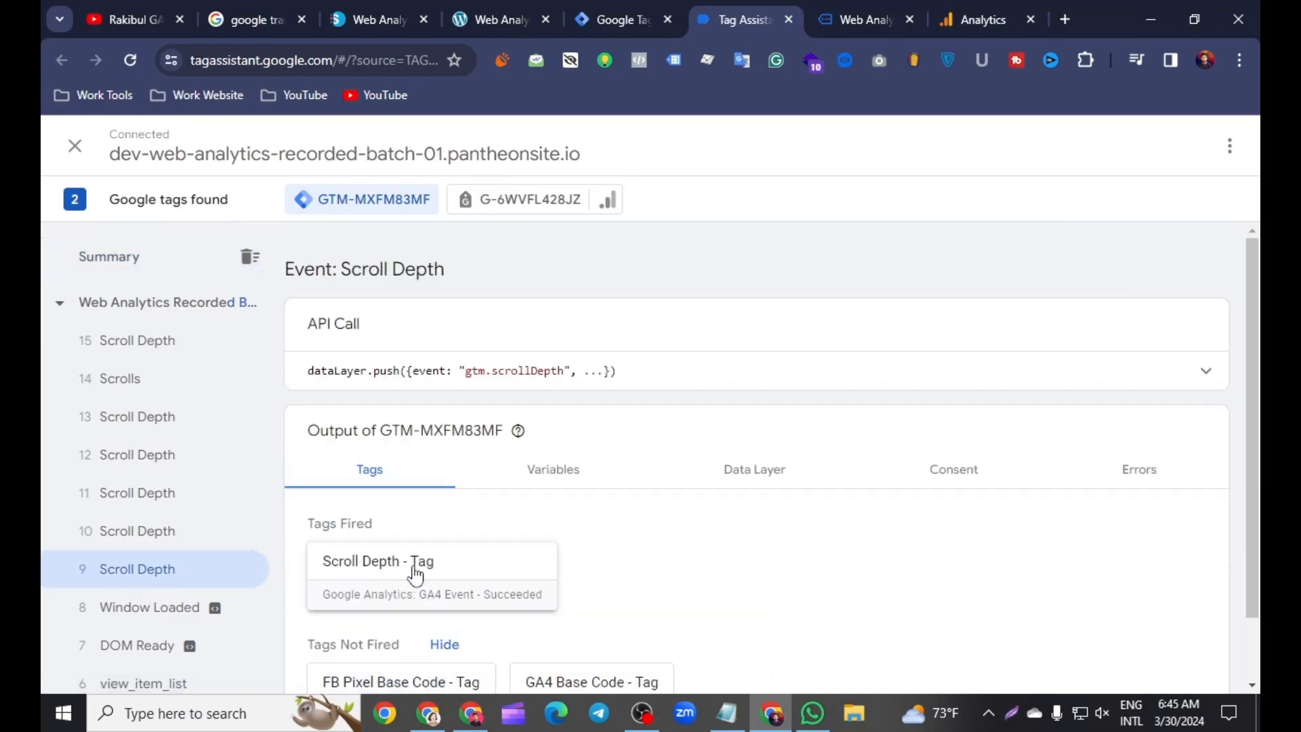
pyautogui.scroll(-1, 526, 488)
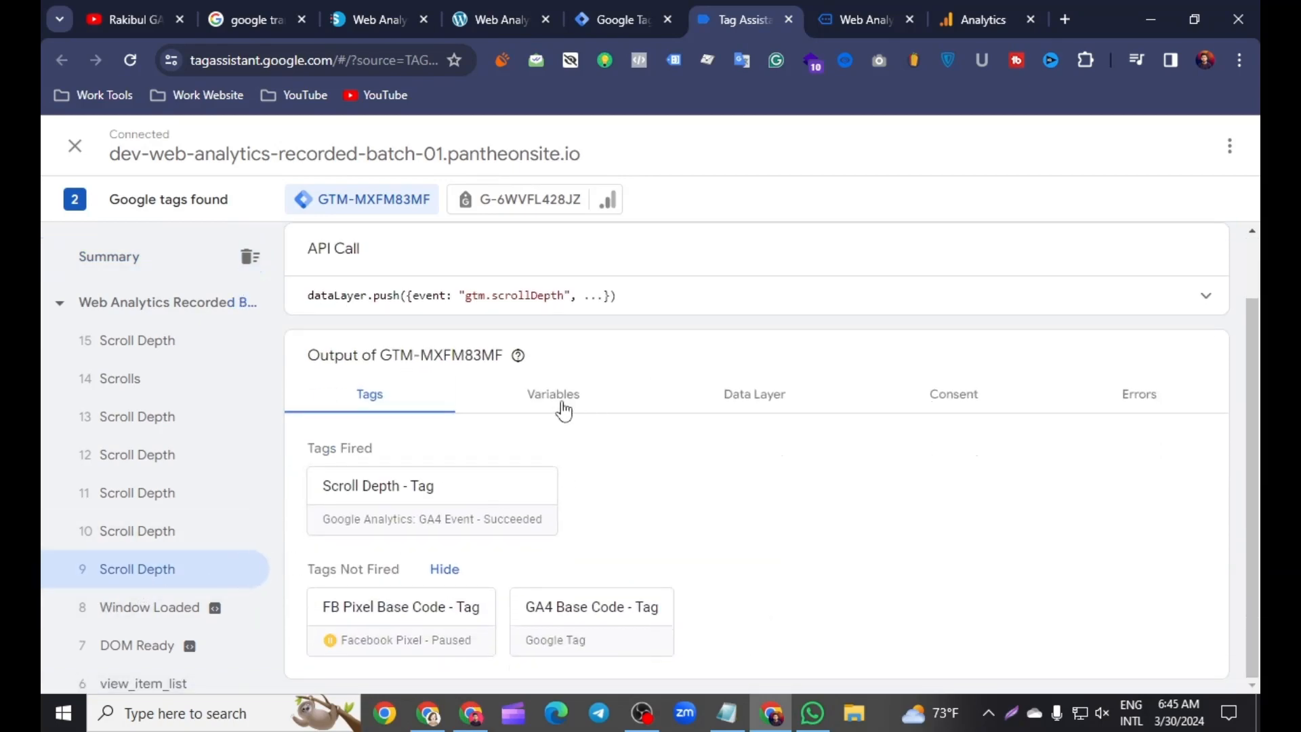
pyautogui.click(560, 406)
pyautogui.scroll(-2, 559, 461)
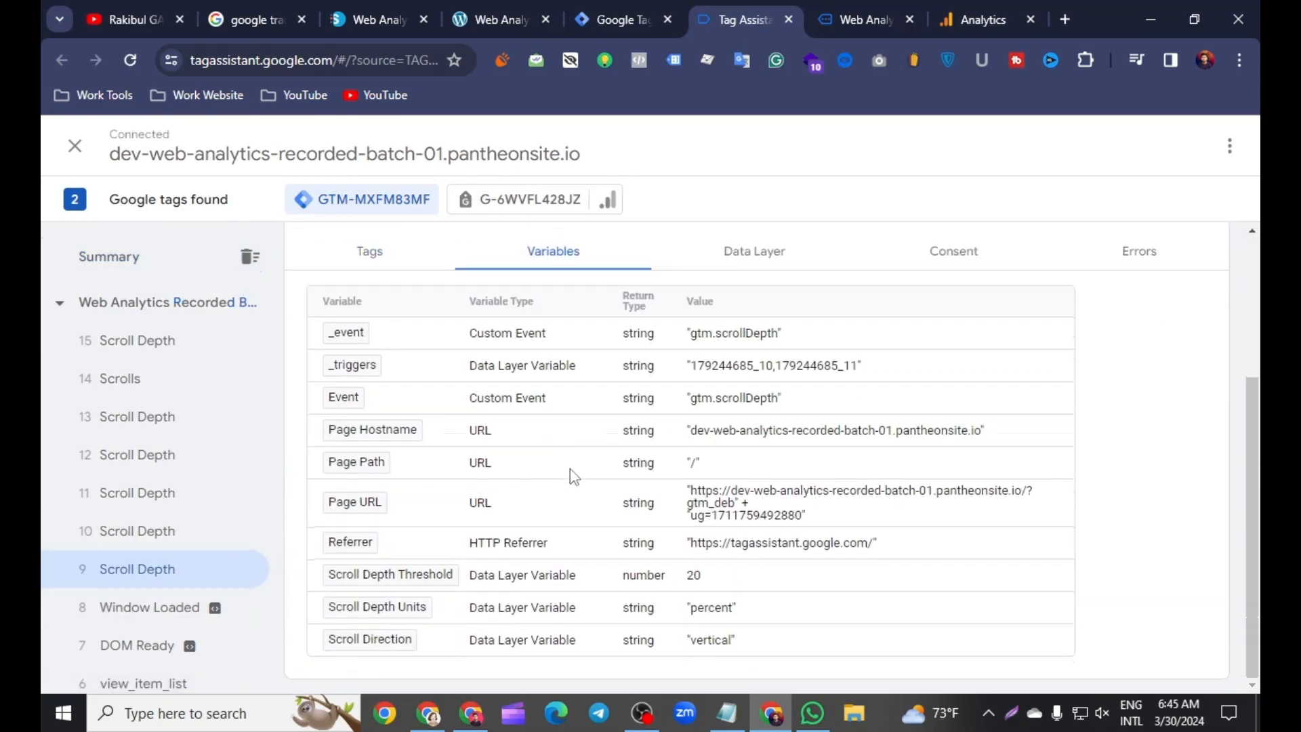
# Step: Compare the Scroll Depth Threshold variable across the remaining Scroll Depth events and the Scrolls event
pyautogui.click(157, 531)
pyautogui.click(192, 493)
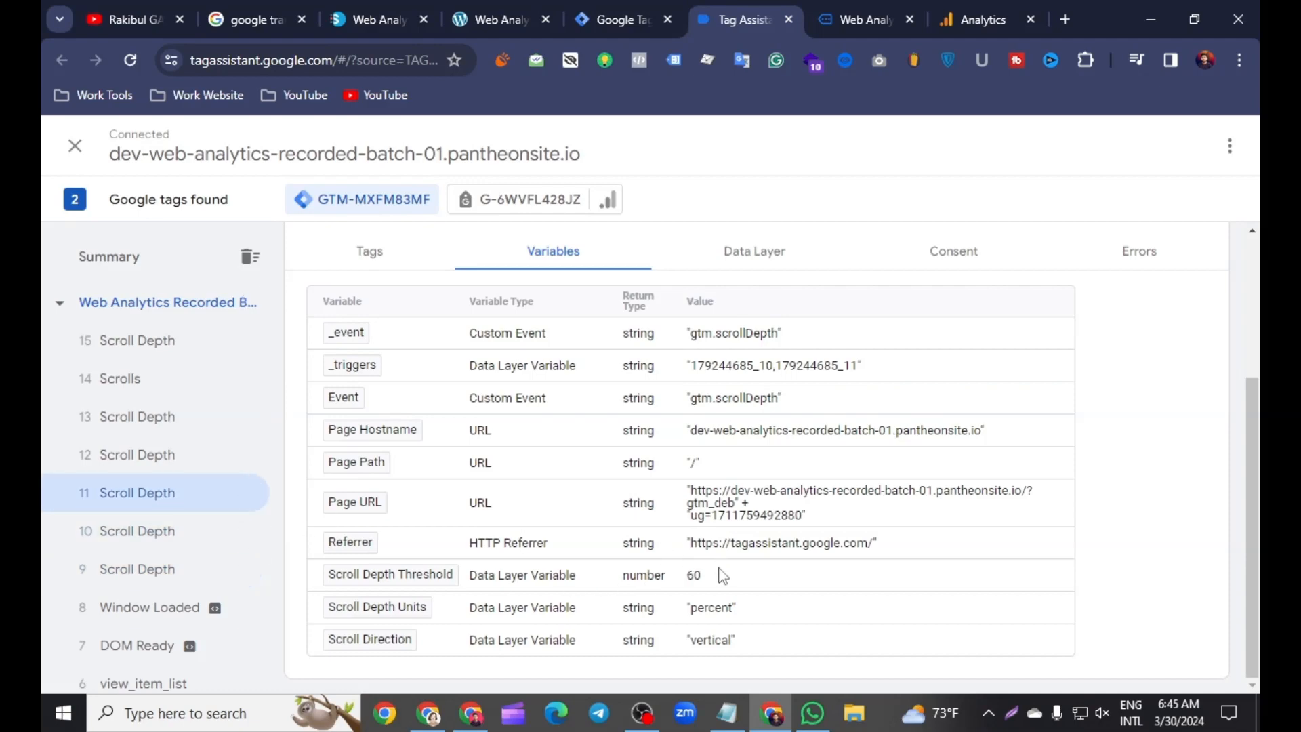
pyautogui.click(160, 455)
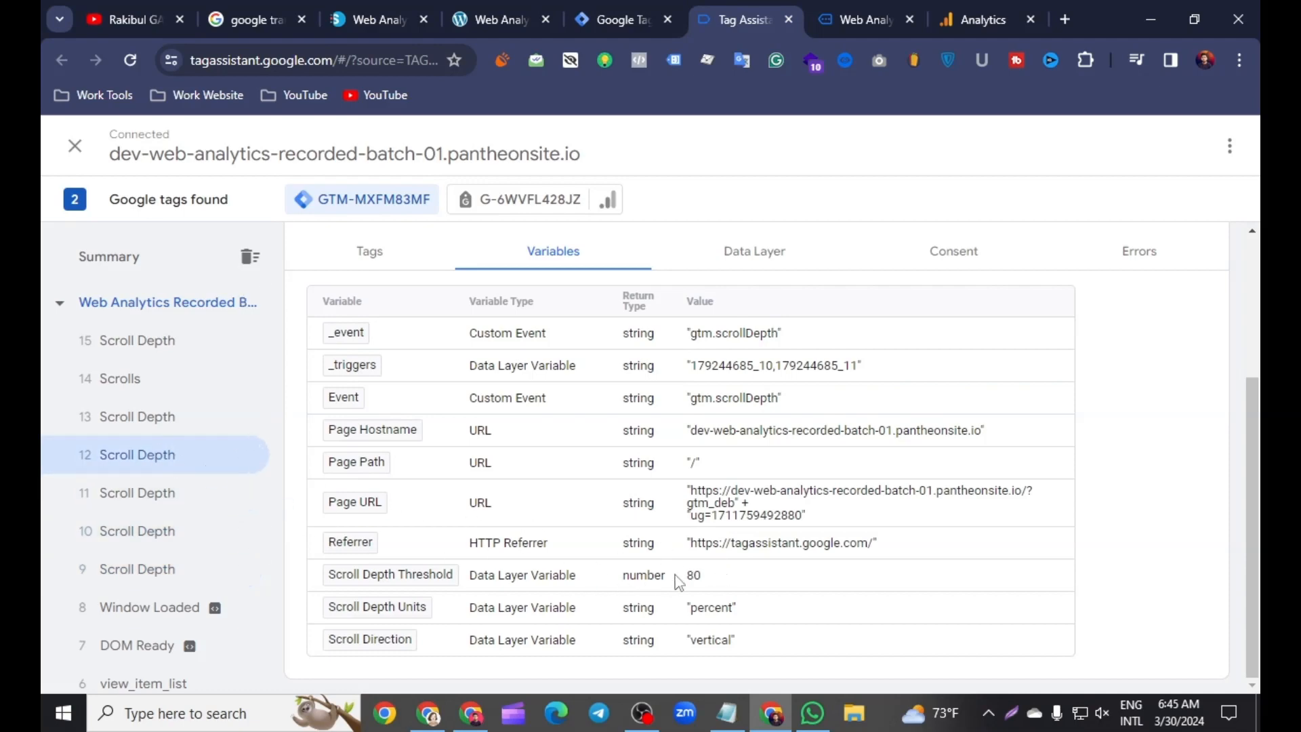
pyautogui.click(161, 418)
pyautogui.click(137, 381)
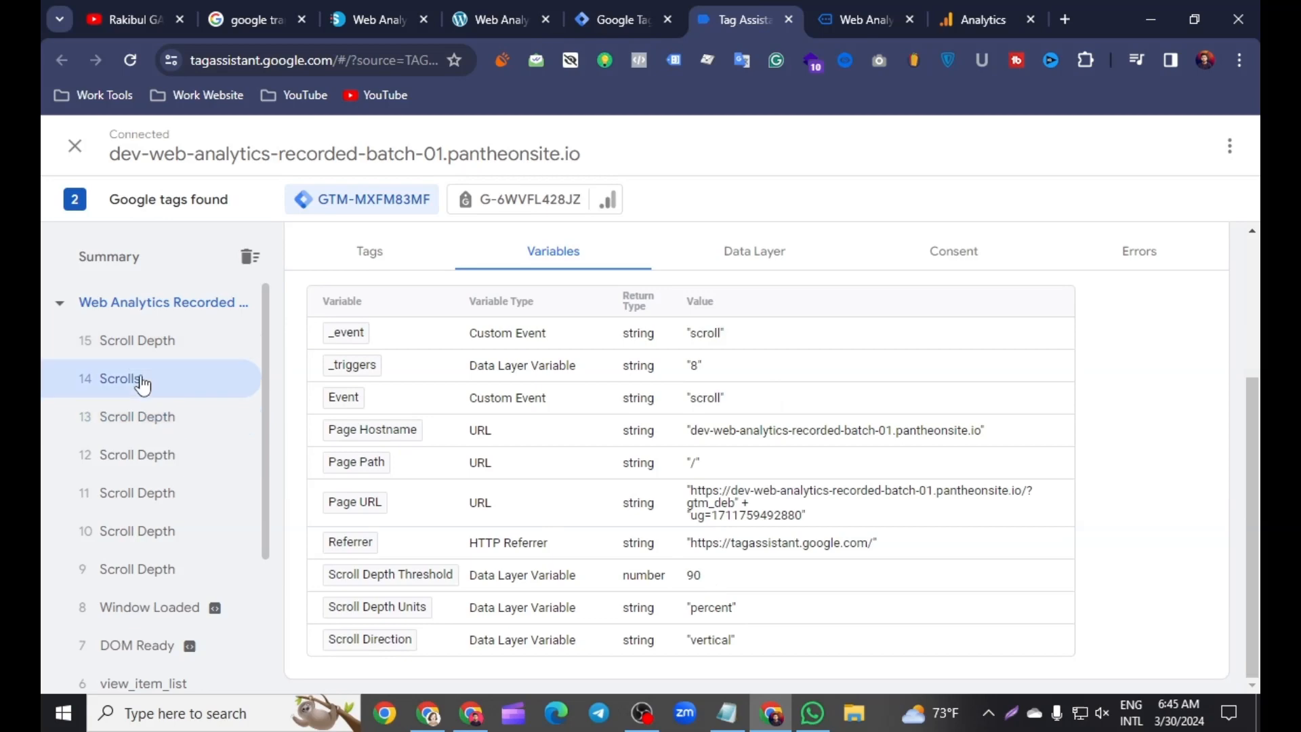
pyautogui.click(173, 342)
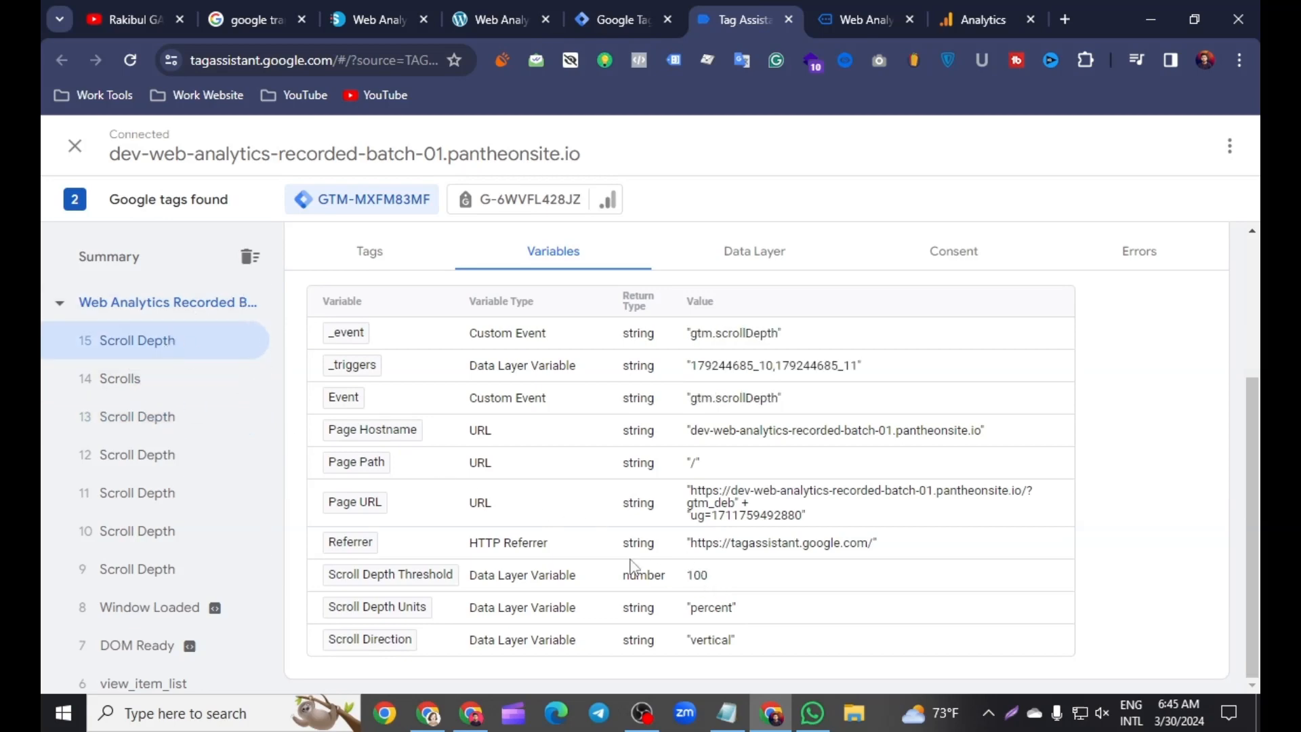
pyautogui.scroll(3, 596, 529)
pyautogui.scroll(-2, 566, 522)
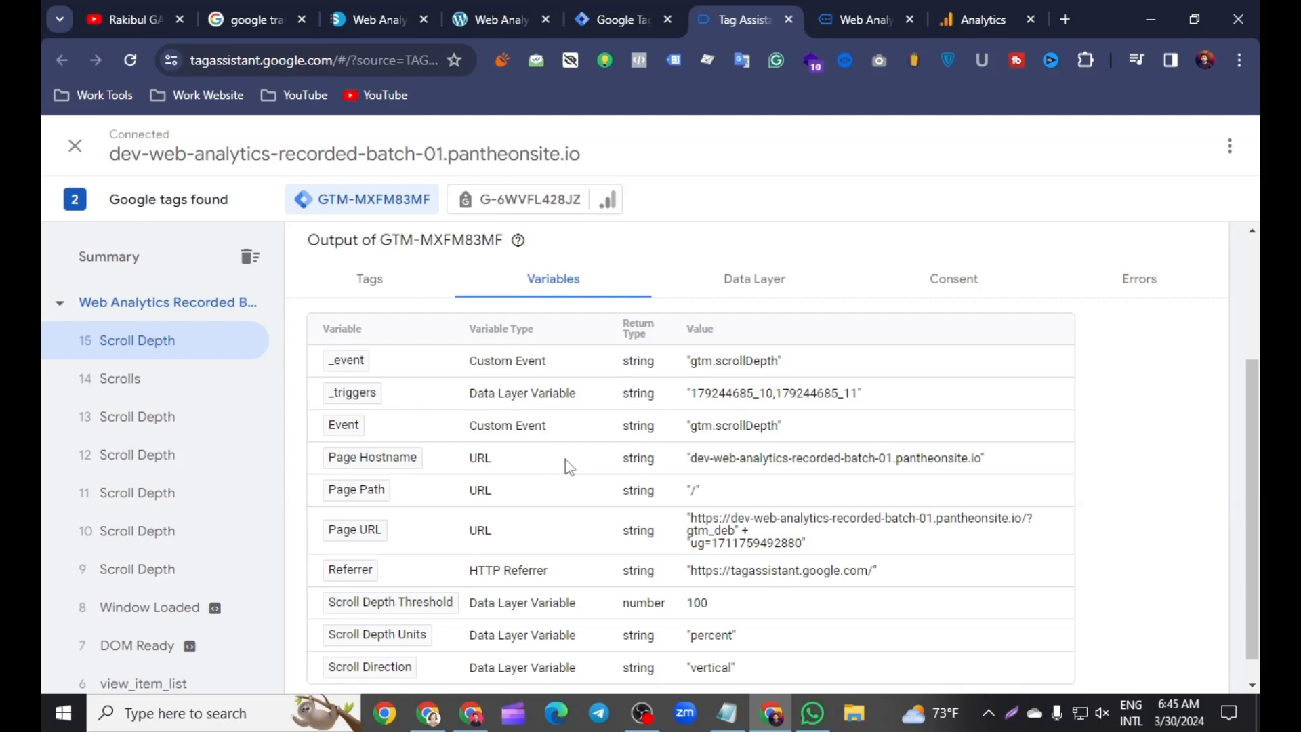
# Step: Switch to Google Analytics, close the web stream details, and examine the incoming scroll depth events in the property's DebugView
pyautogui.click(980, 20)
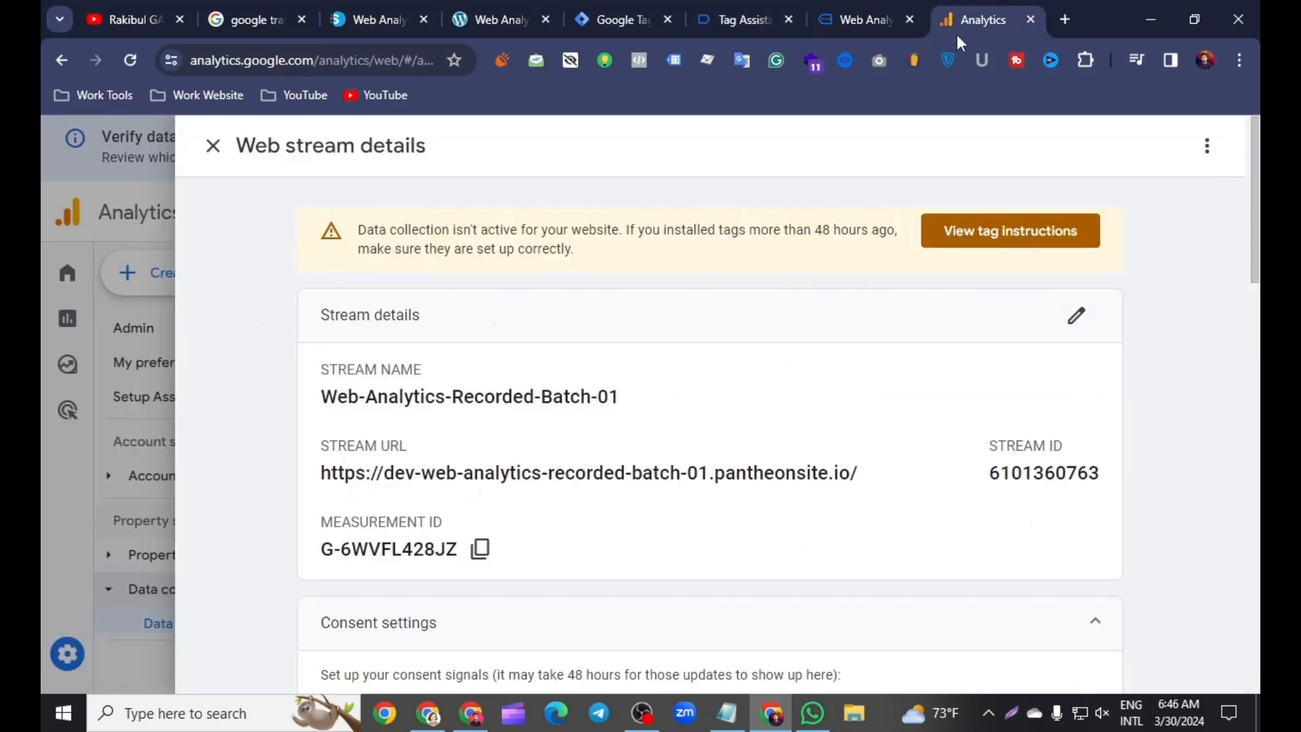
pyautogui.click(214, 146)
pyautogui.click(161, 619)
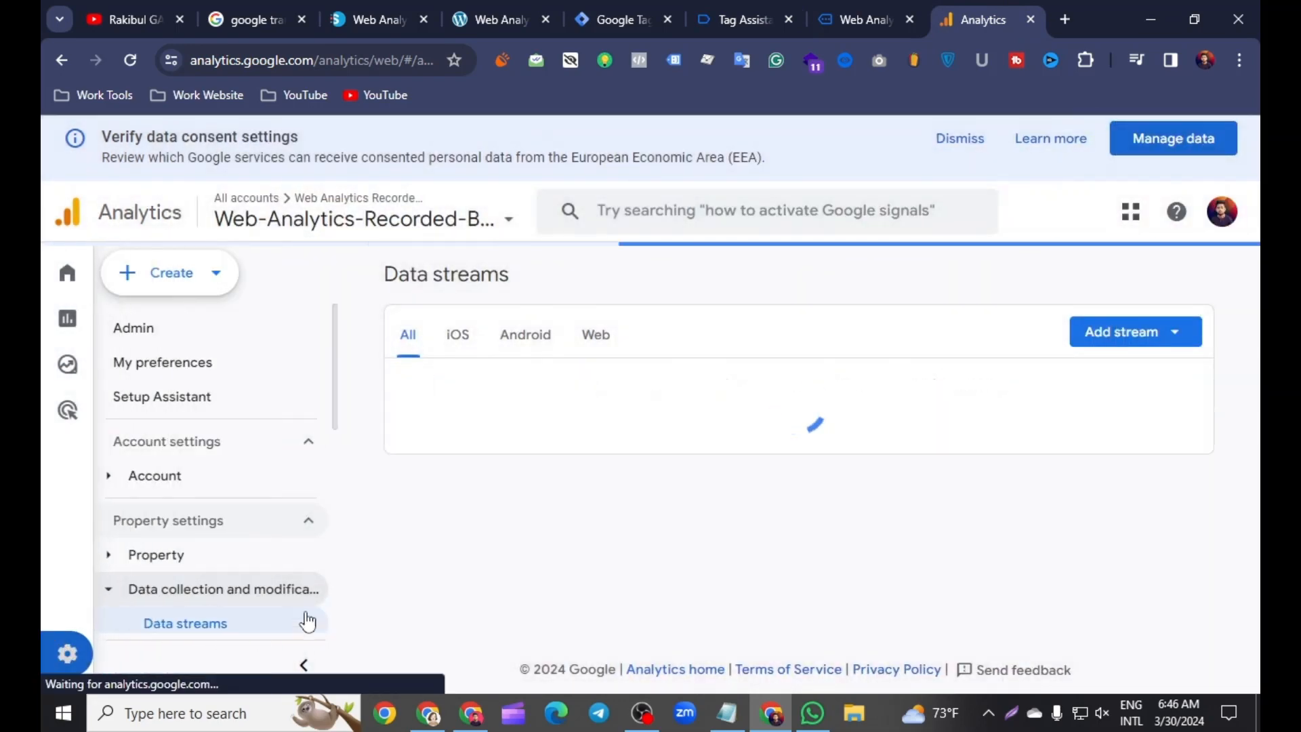
pyautogui.scroll(-8, 589, 447)
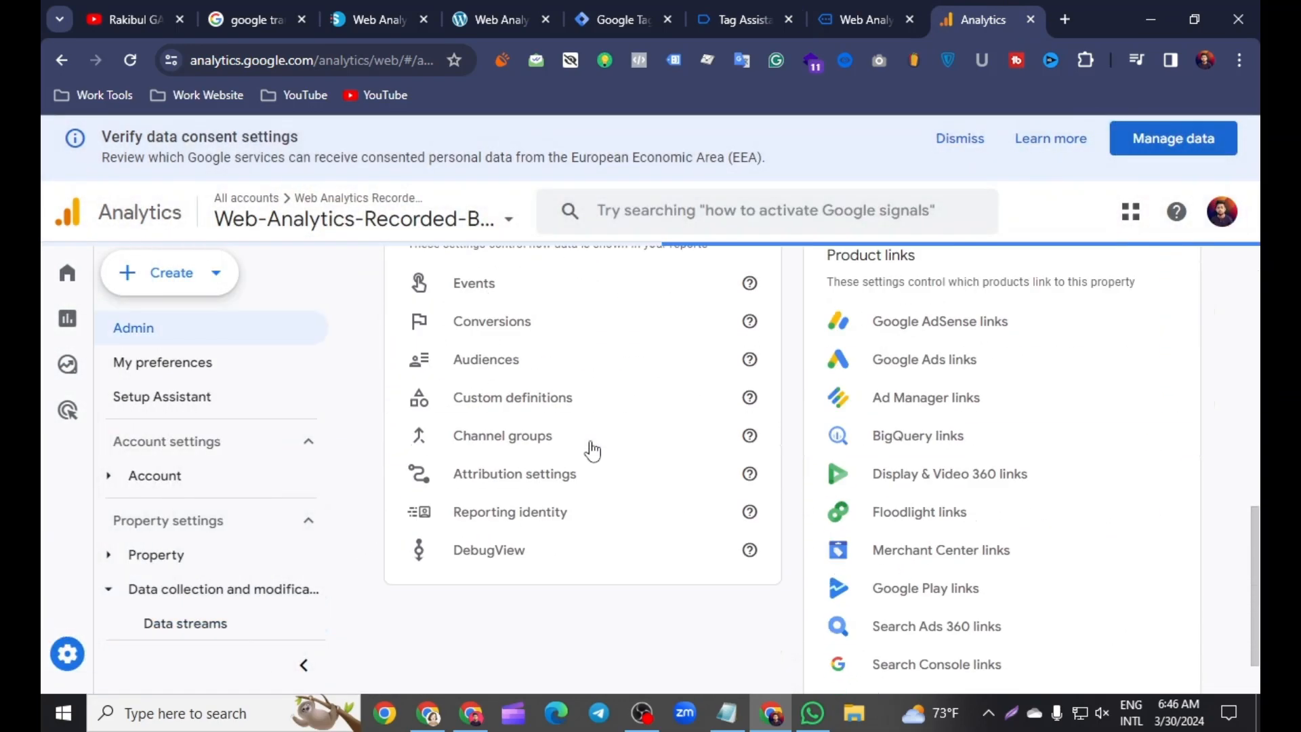
pyautogui.scroll(-2, 590, 468)
pyautogui.click(467, 478)
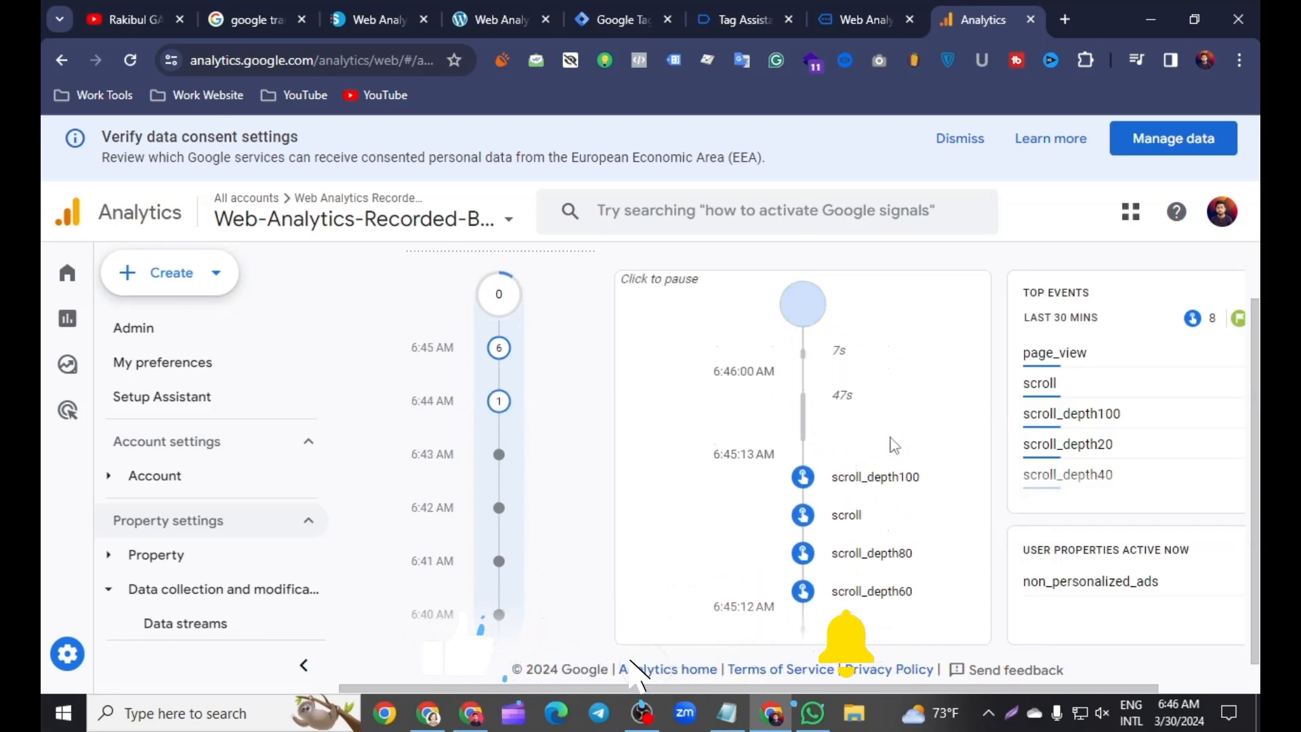
pyautogui.click(895, 498)
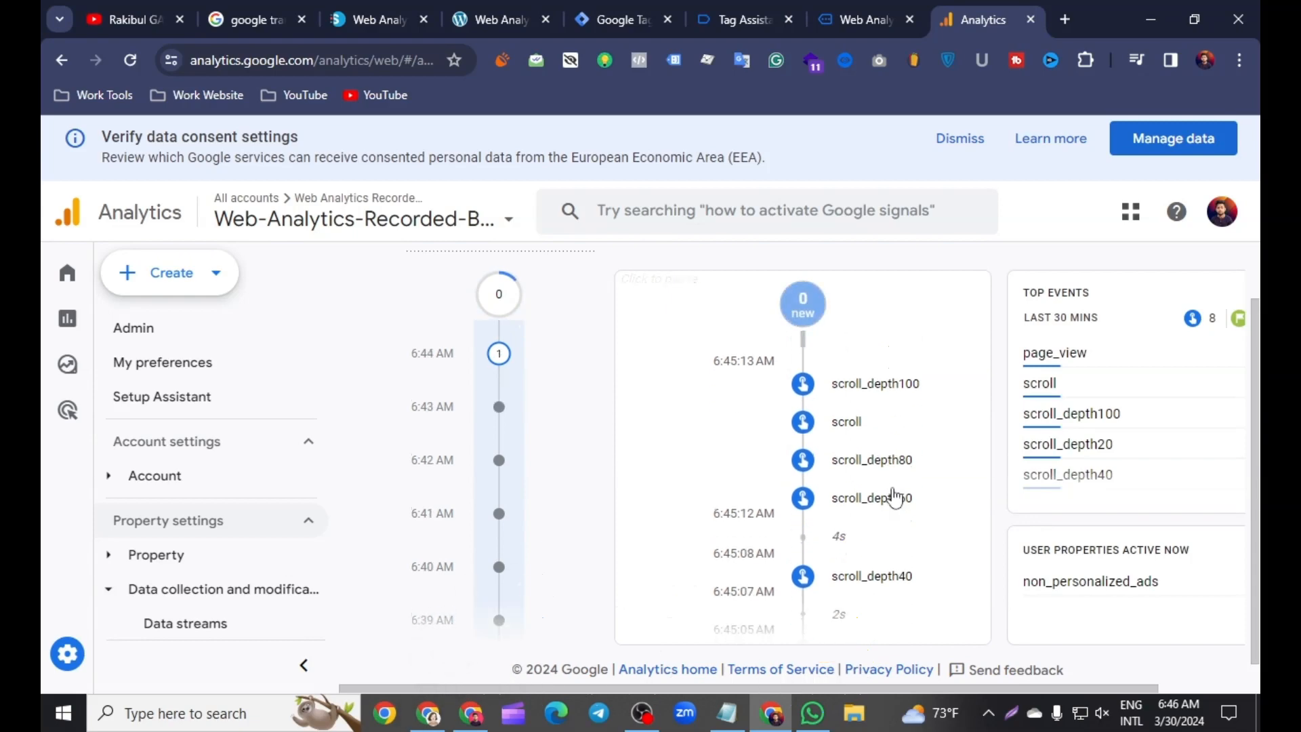